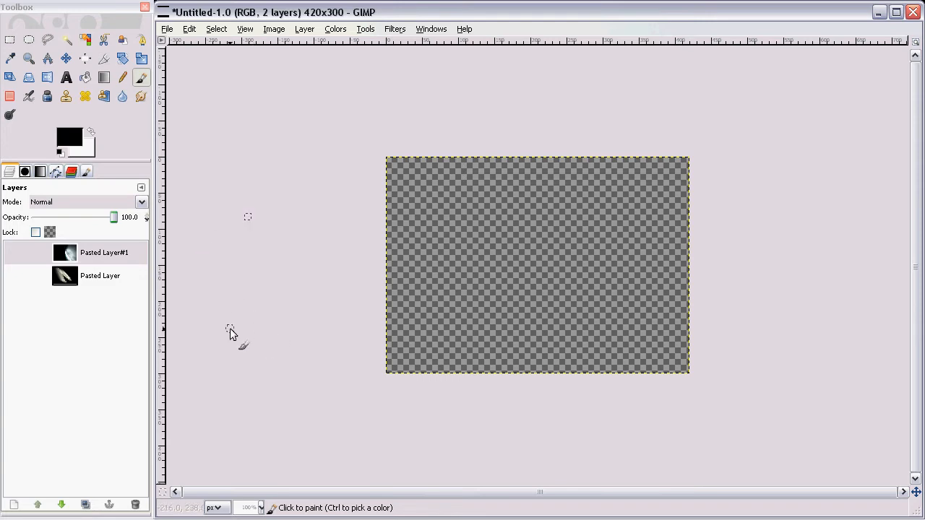
Reveal both pasted layers and zoom in to inspect them
left_click(395, 29)
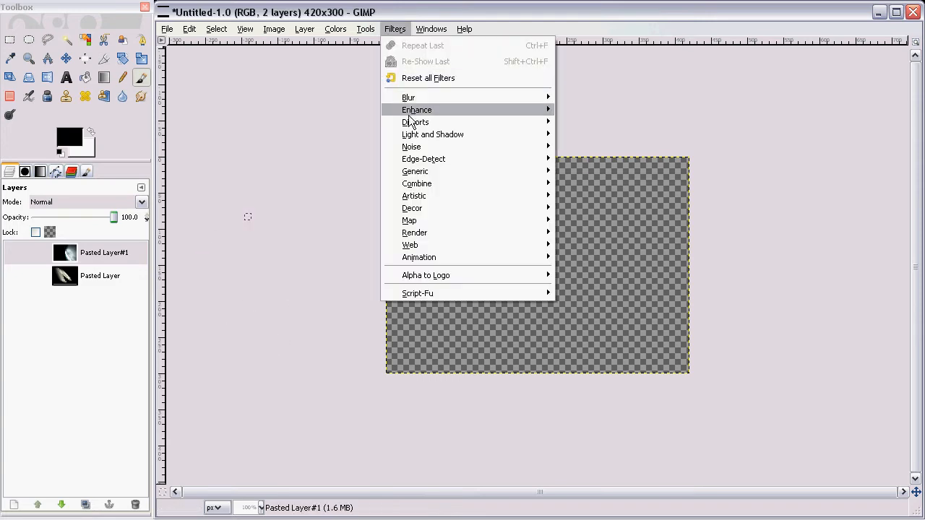
mouse_move(415, 232)
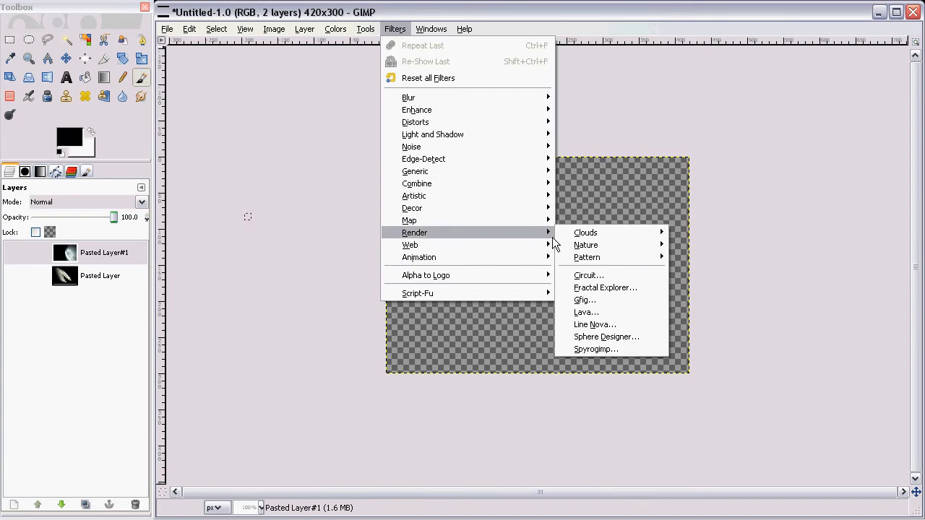
mouse_move(585, 245)
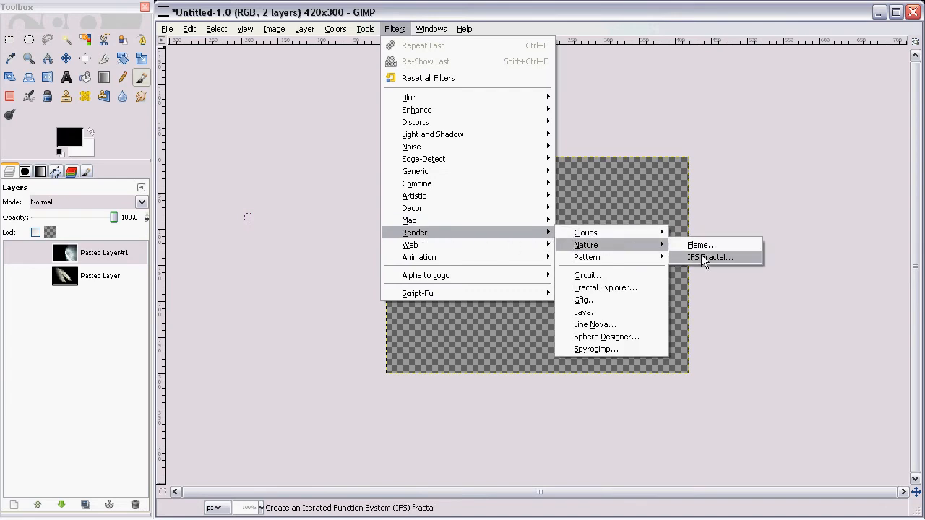
key("Escape")
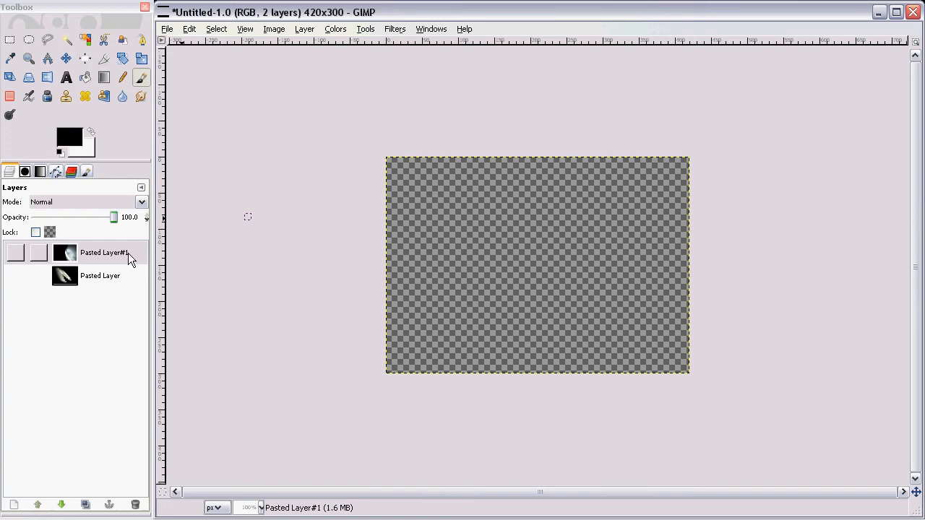
left_click(19, 277)
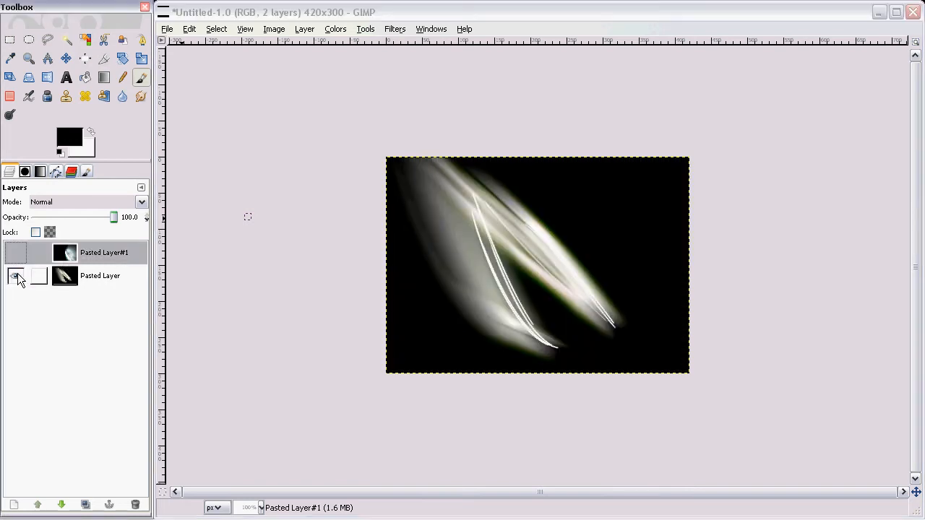
key("plus")
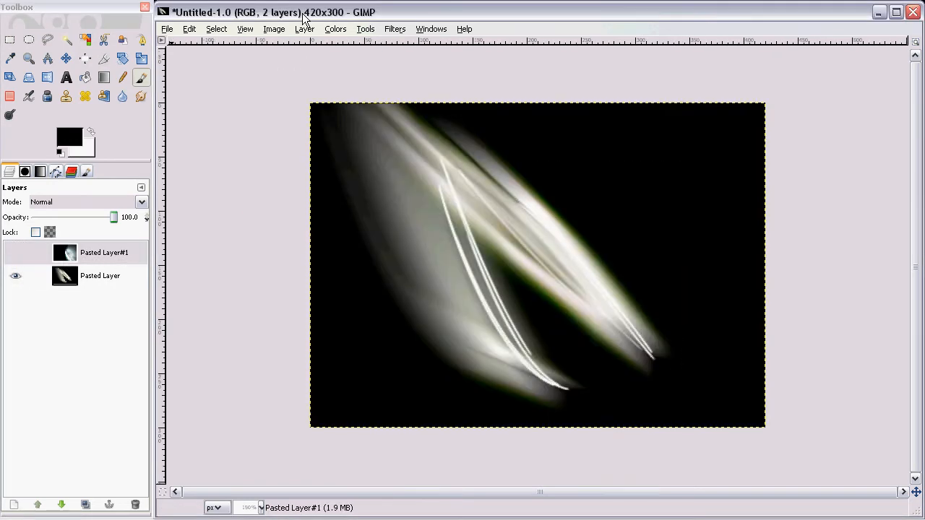
key("plus")
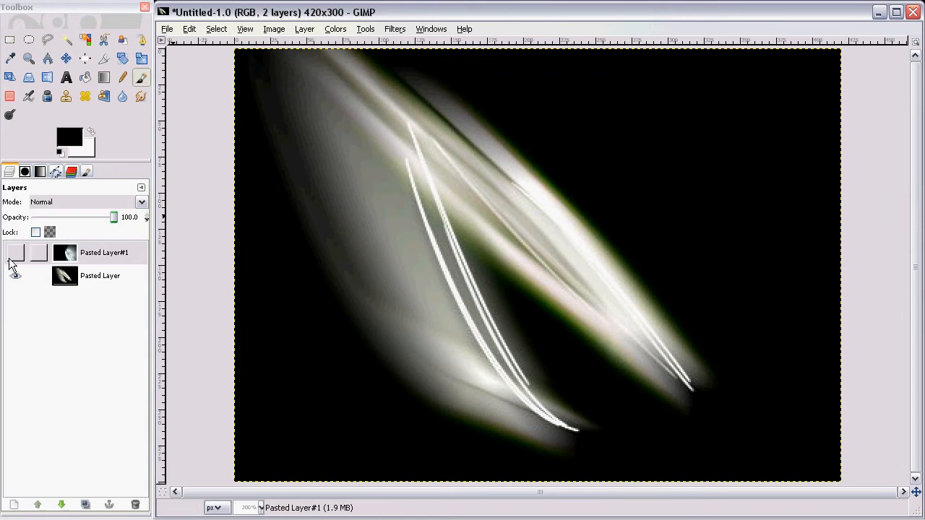
left_click(16, 253)
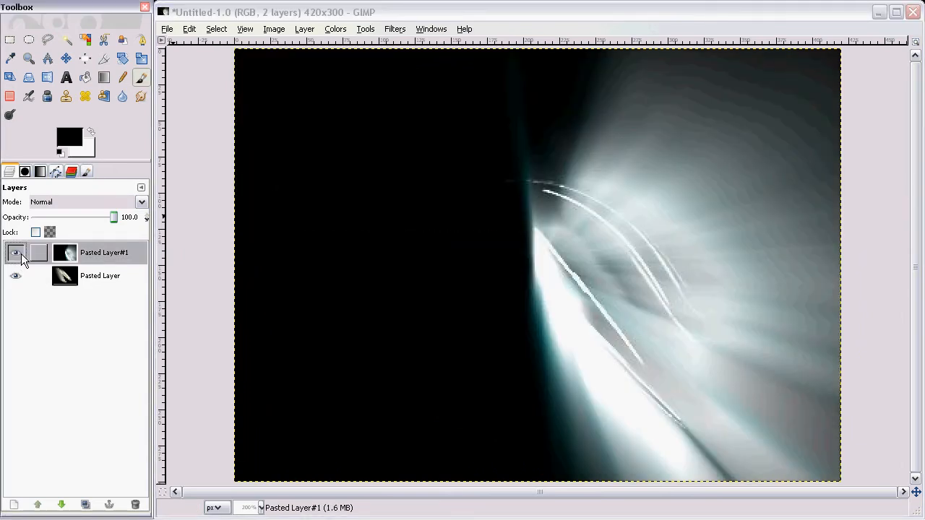
Delete both pasted layers, leaving the 420×300 image empty
left_click(100, 275)
left_click(104, 252)
left_click(135, 504)
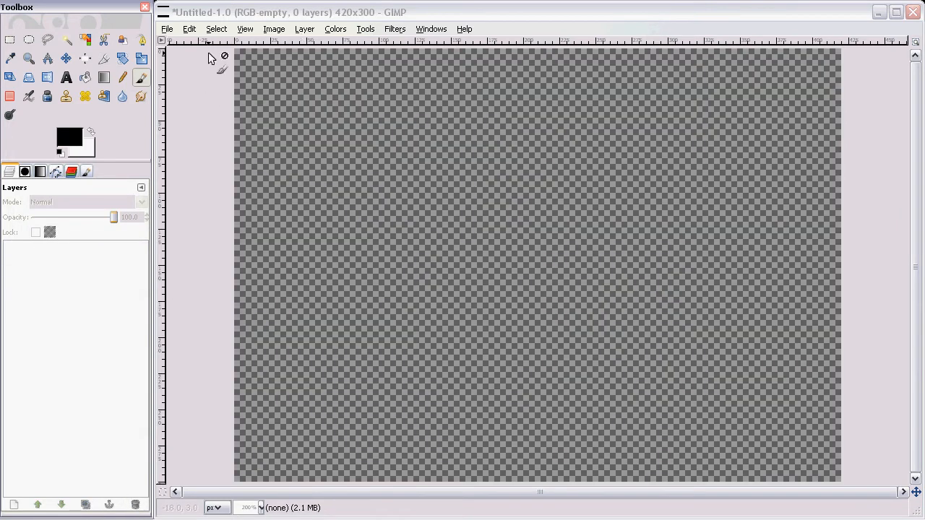
Add a new full-size transparent layer and fill it with solid black
left_click(13, 504)
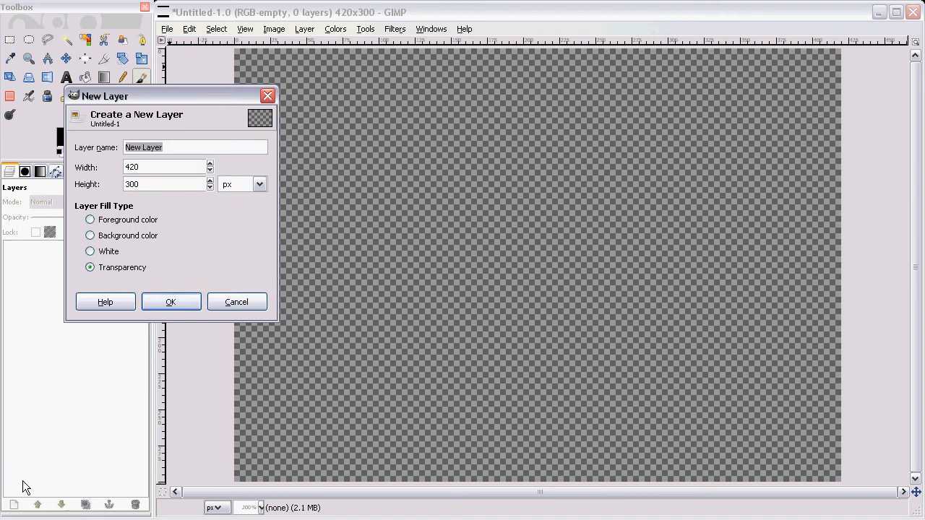
left_click(170, 302)
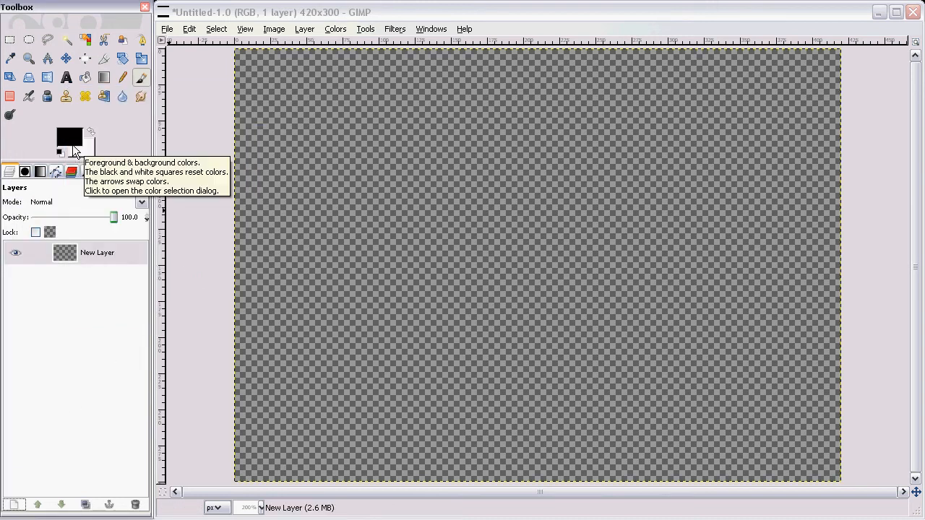
key("ctrl+comma")
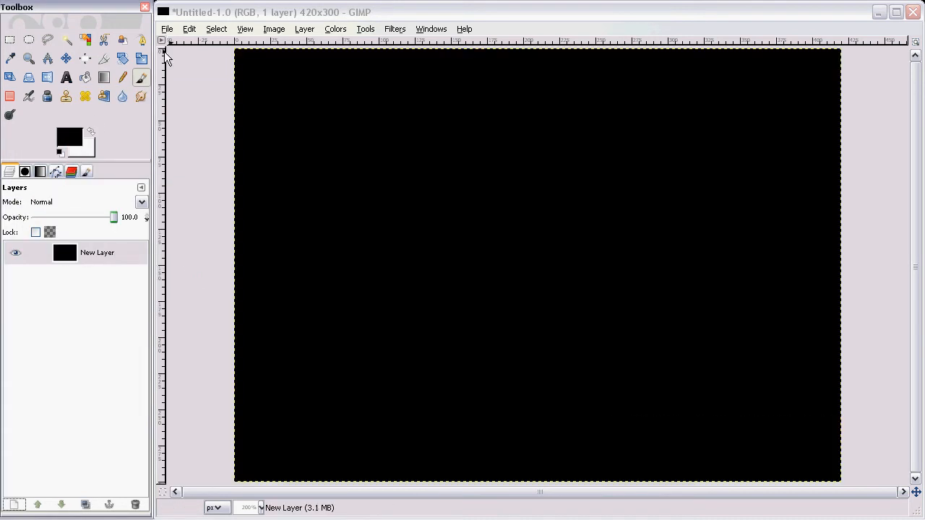
left_click(335, 29)
mouse_move(395, 29)
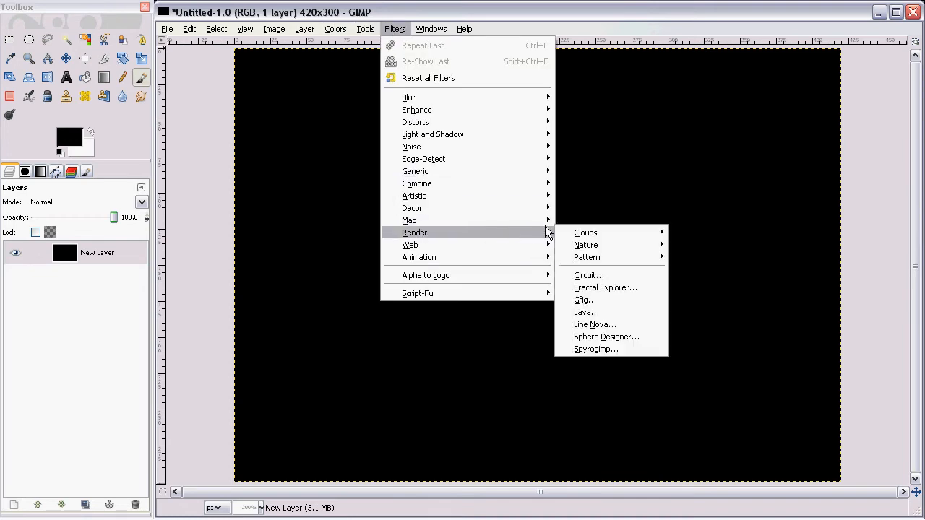
mouse_move(586, 245)
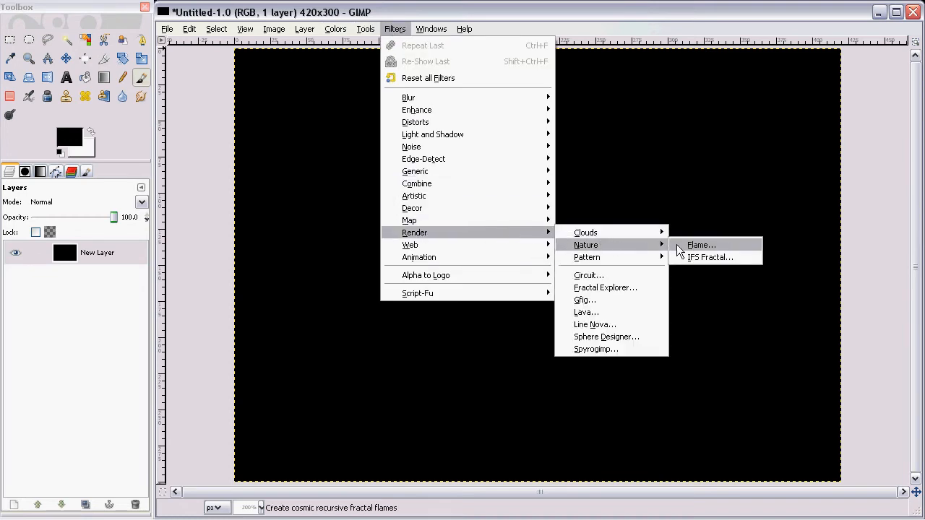
Start the Flame renderer and set brightness about 2.16 and contrast 1.07
left_click(679, 249)
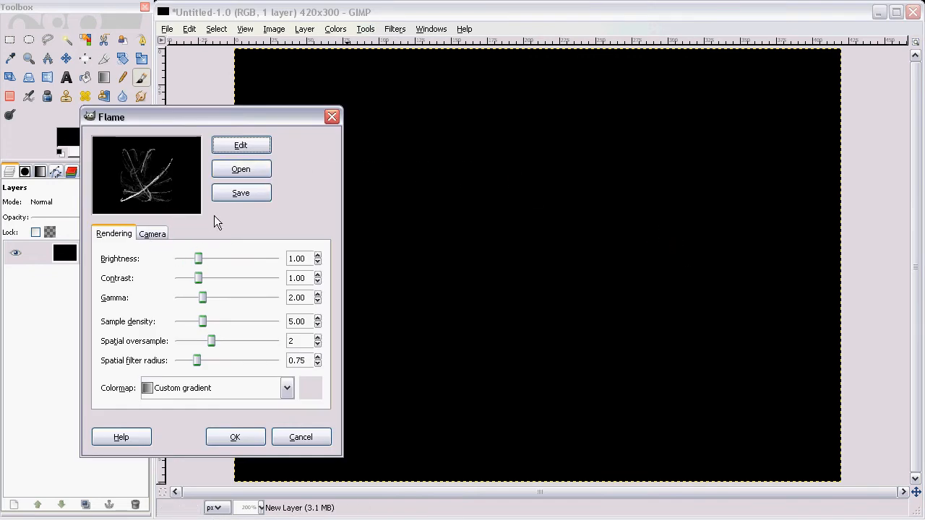
left_click_drag(344, 454, 414, 476)
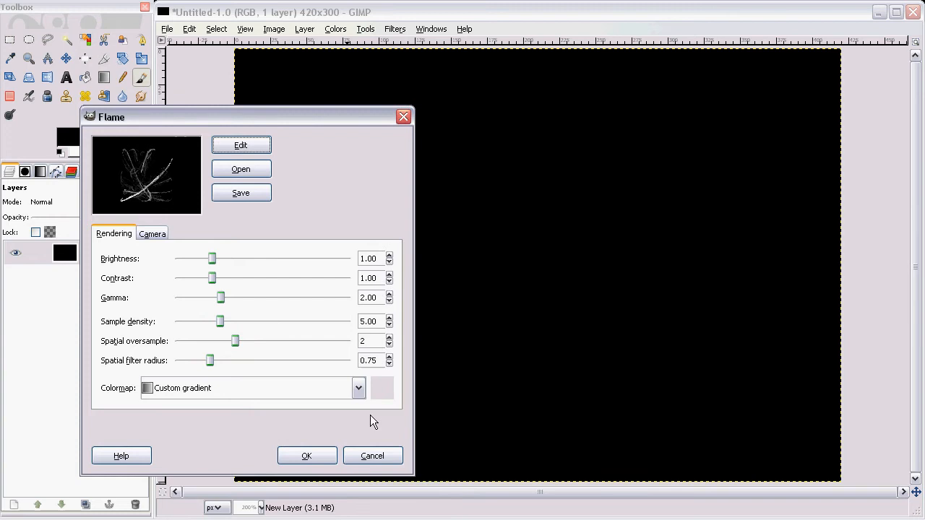
left_click_drag(211, 259, 249, 259)
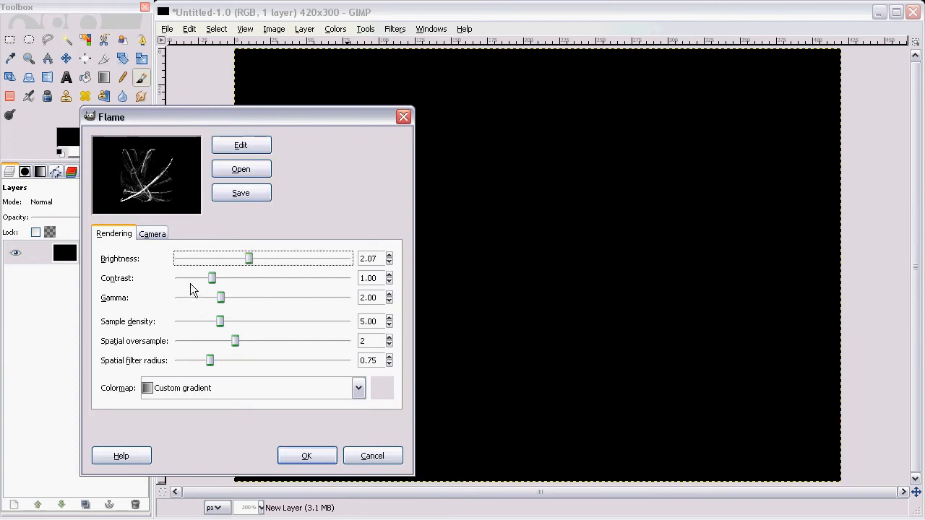
mouse_move(212, 278)
left_mouse_down()
mouse_move(342, 298)
mouse_move(190, 300)
mouse_move(228, 298)
left_mouse_up()
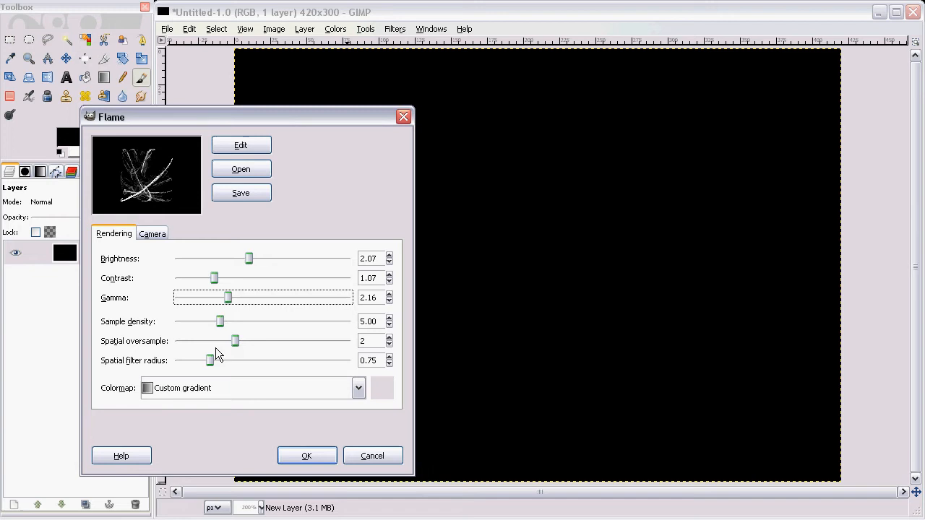
left_click_drag(249, 258, 251, 258)
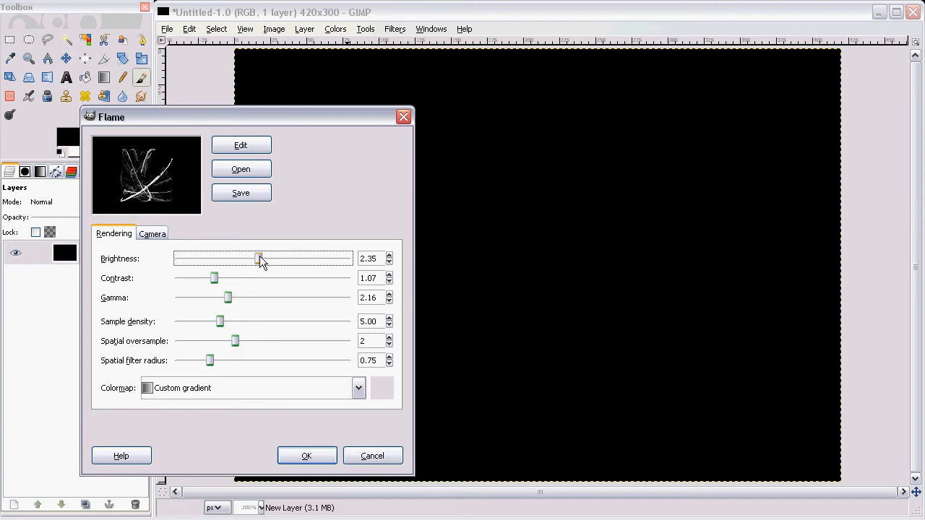
Set the flame camera zoom to 0.27
left_click(151, 233)
left_click_drag(240, 259, 261, 260)
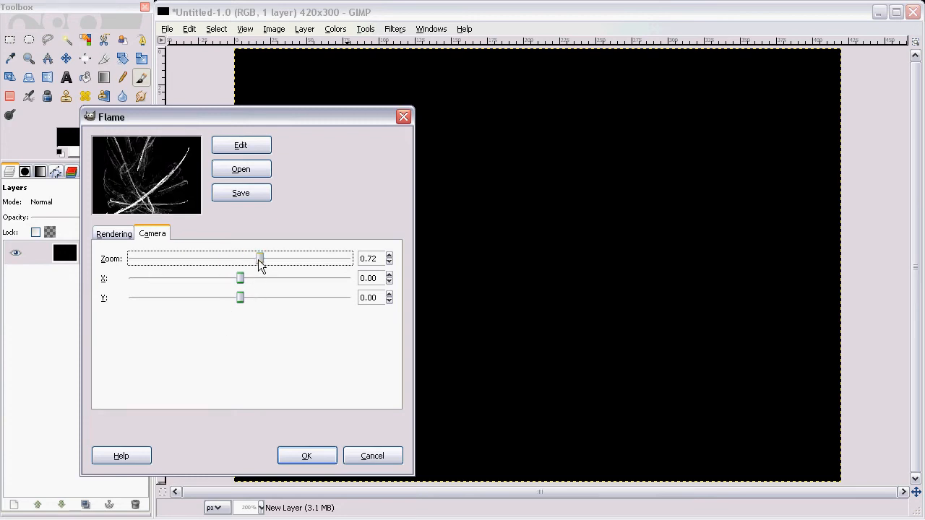
left_click_drag(257, 260, 247, 258)
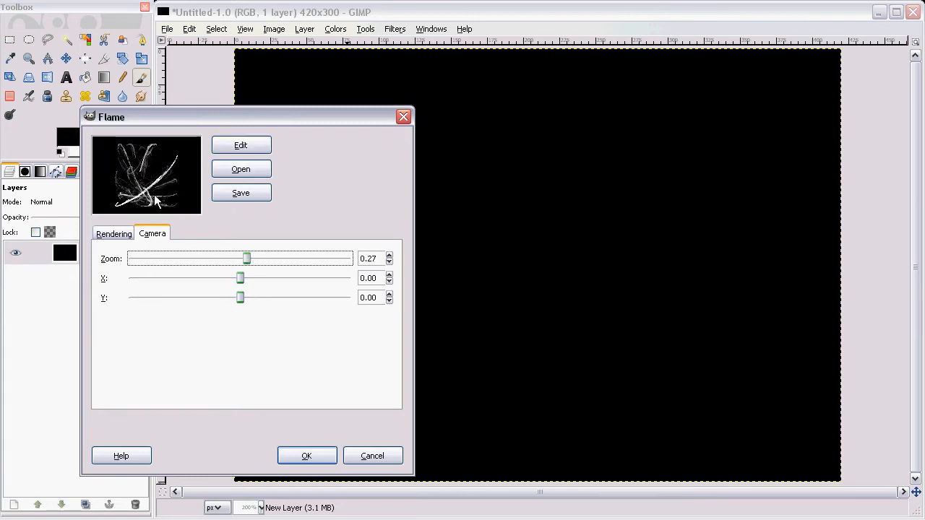
In the flame editor, raise speed to 0.44, try Rings then Fan variations and regenerate
left_click(240, 145)
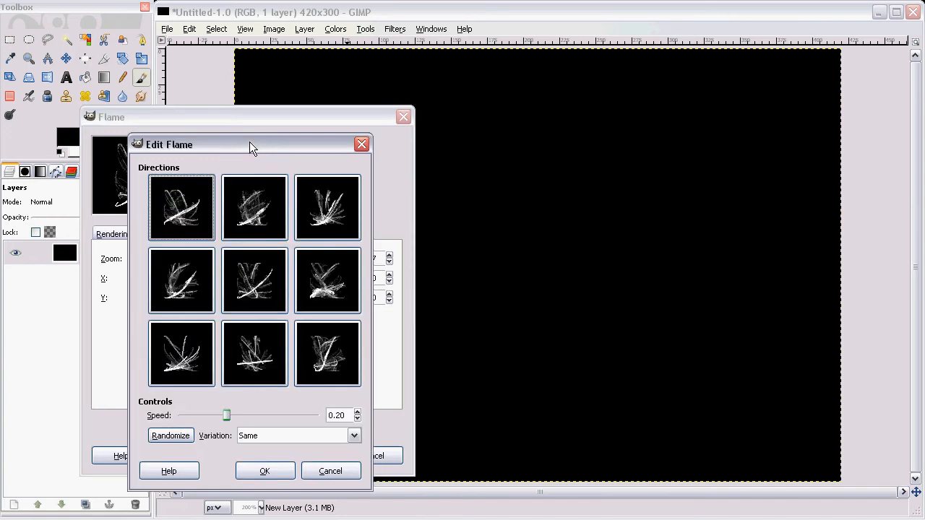
left_click_drag(252, 148, 305, 109)
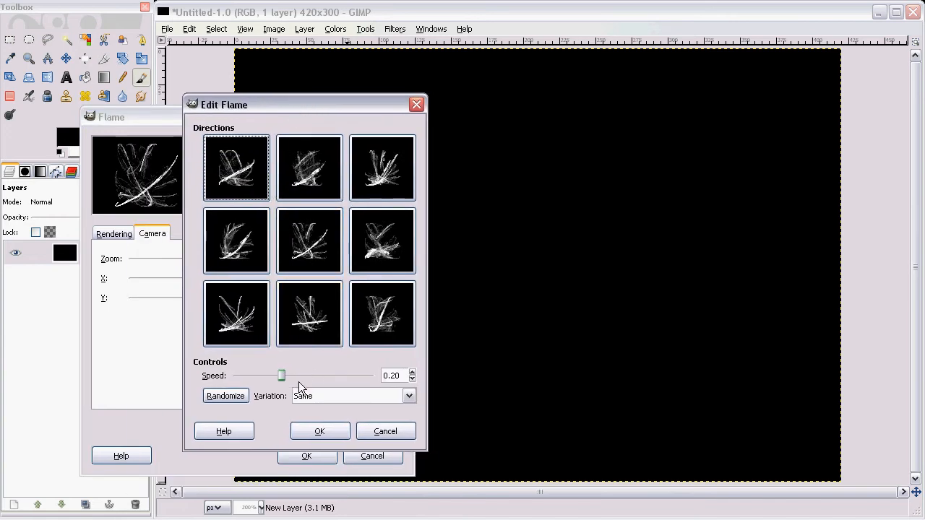
left_click_drag(282, 376, 353, 377)
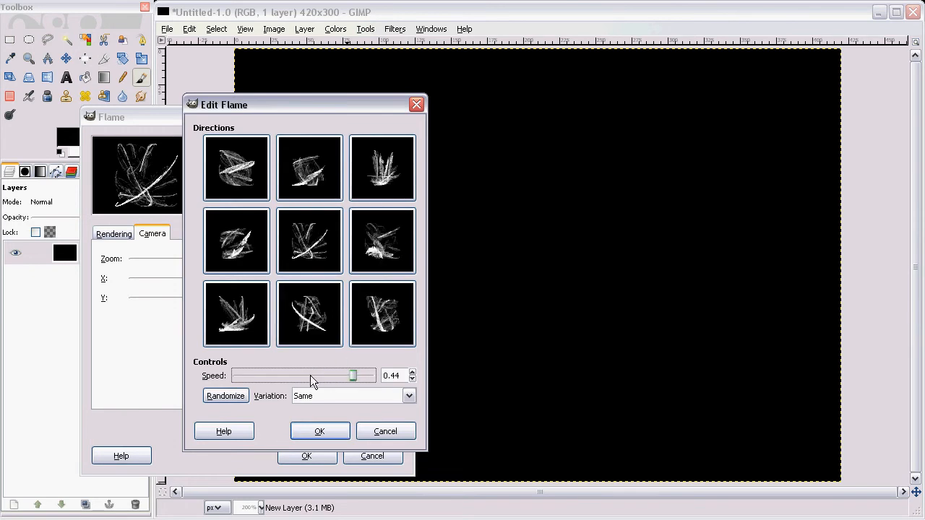
left_click(314, 396)
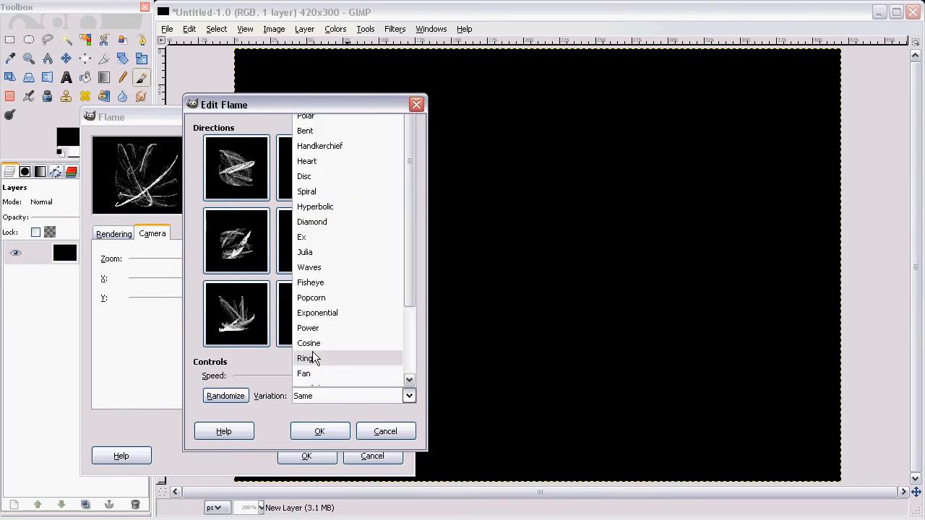
left_click(313, 359)
left_click(321, 397)
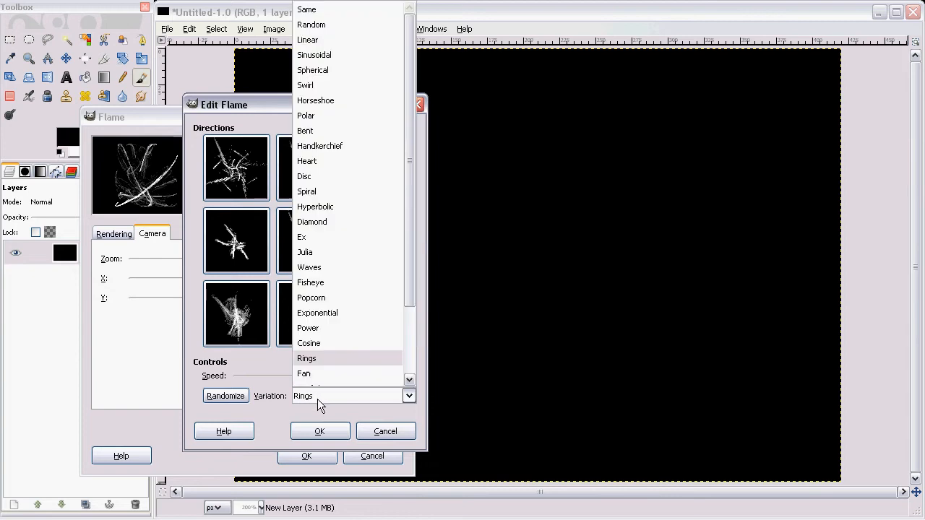
left_click(320, 402)
scroll(321, 402, "down", 1)
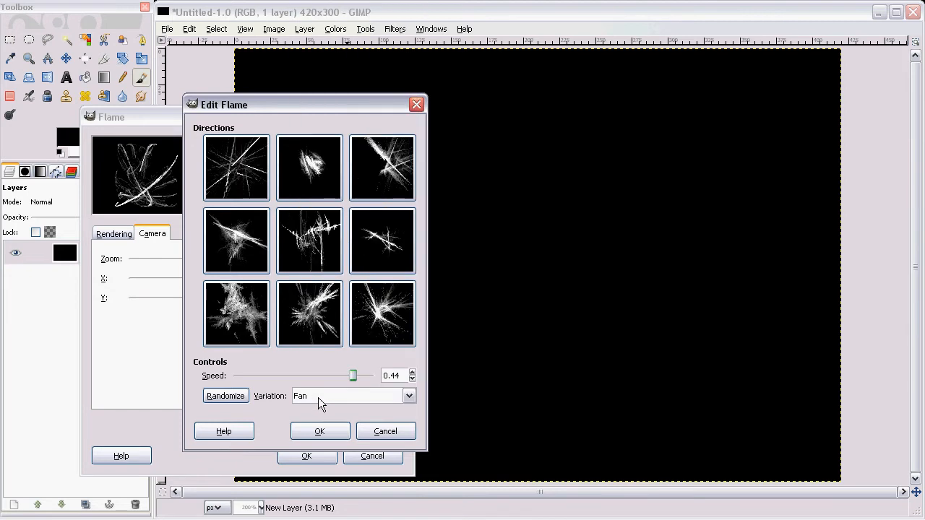
scroll(321, 402, "down", 1)
scroll(321, 402, "down", 1)
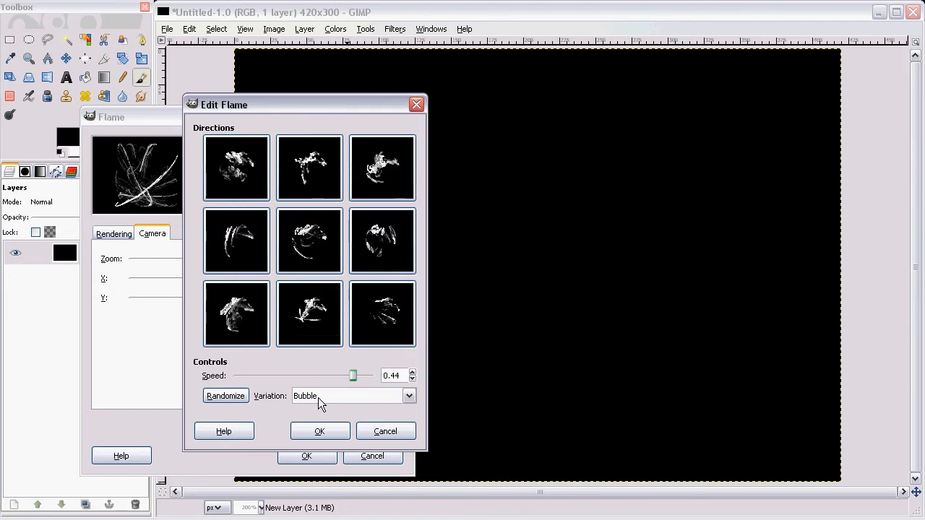
scroll(321, 402, "down", 1)
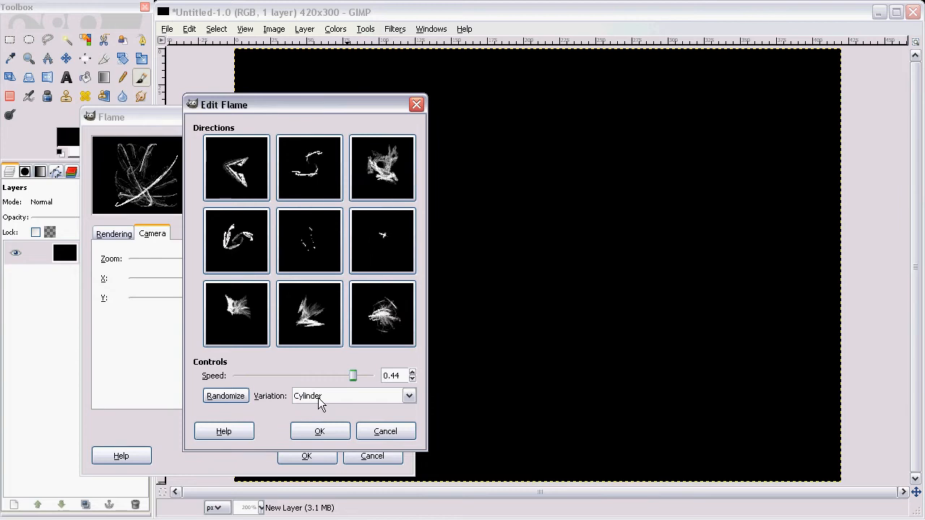
left_click(231, 173)
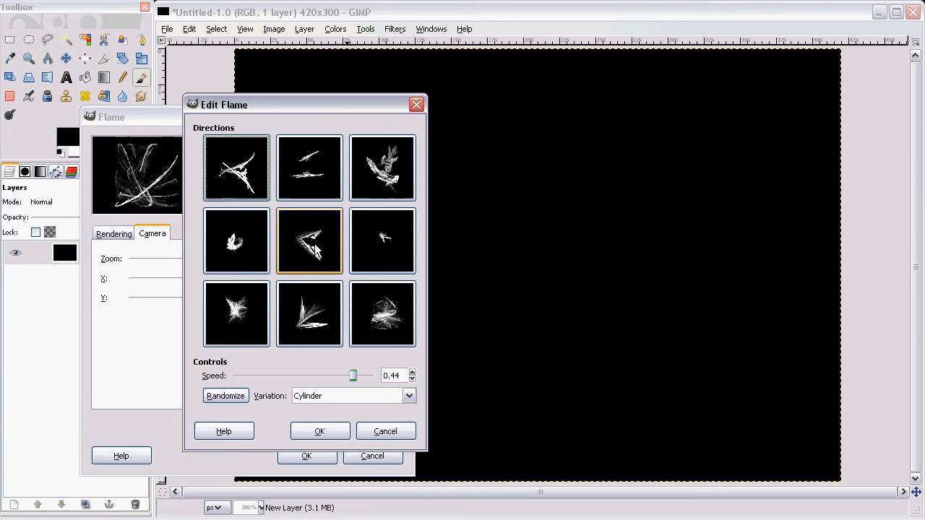
Lower the flame speed to about 0.06 and randomize a fresh set of variations
left_click(353, 374)
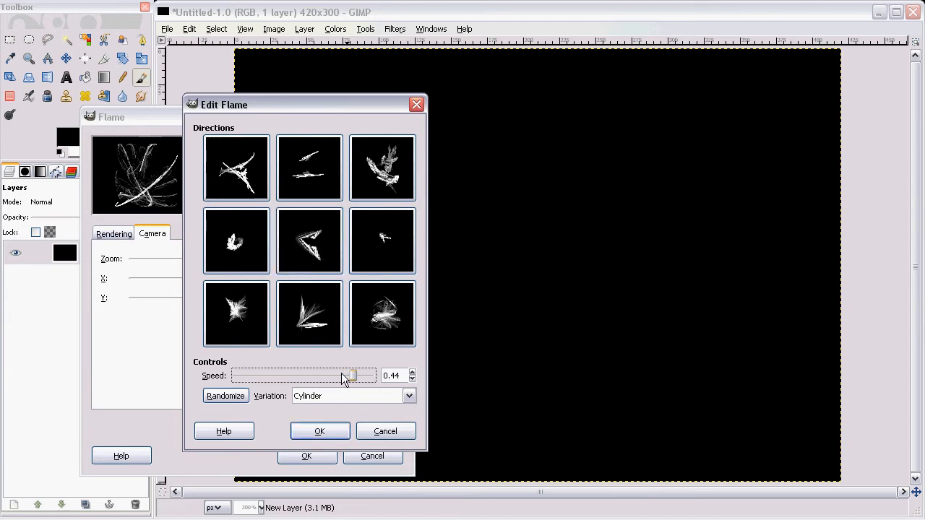
left_click_drag(288, 375, 268, 376)
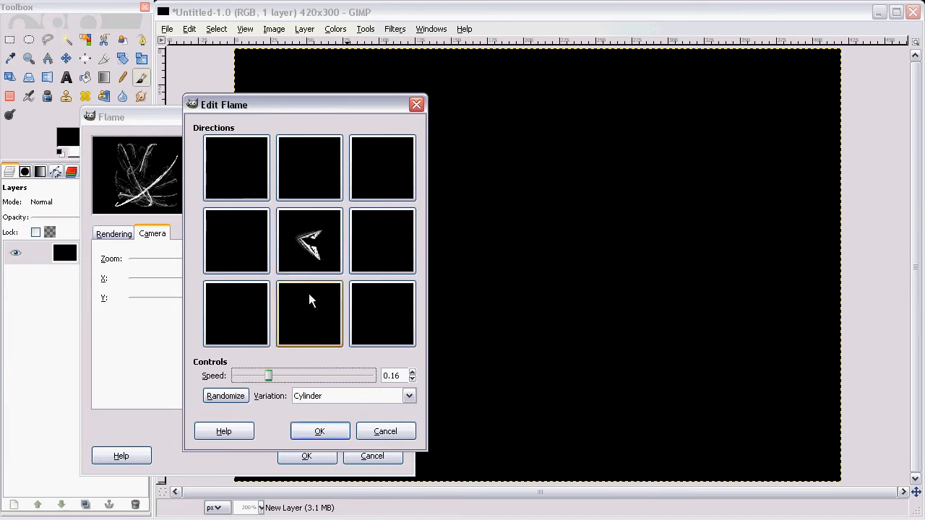
left_click(225, 396)
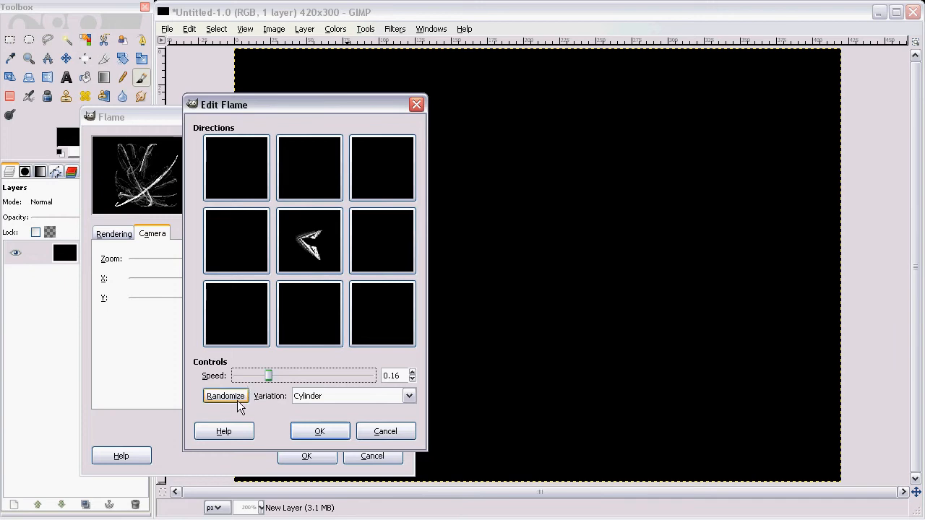
left_click_drag(269, 376, 264, 376)
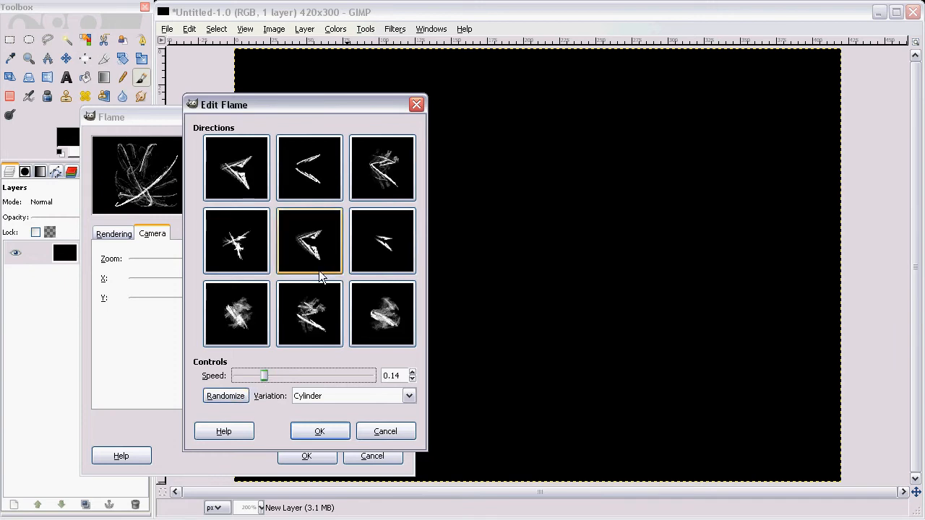
left_click_drag(262, 376, 240, 375)
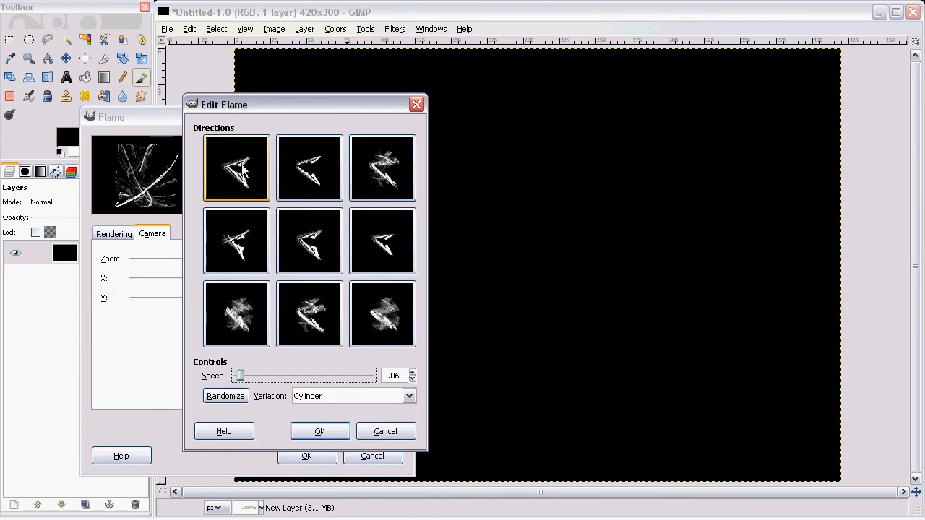
Refine toward the central chevron variation and accept it as the flame pattern
left_click(316, 258)
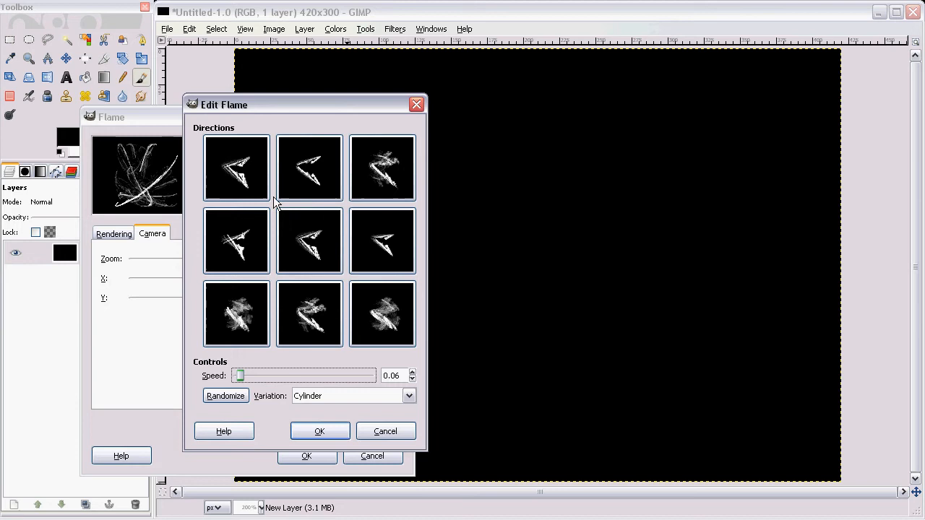
left_click(311, 248)
left_click(310, 247)
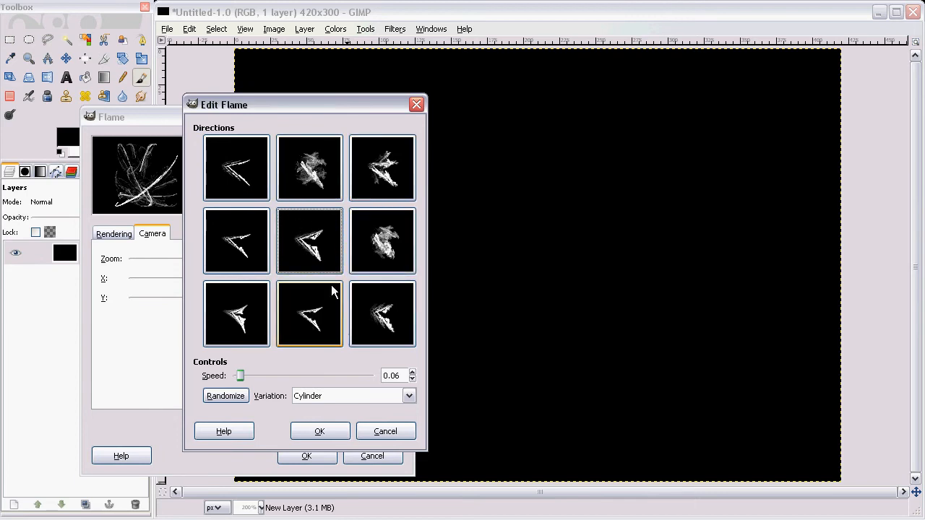
left_click(321, 431)
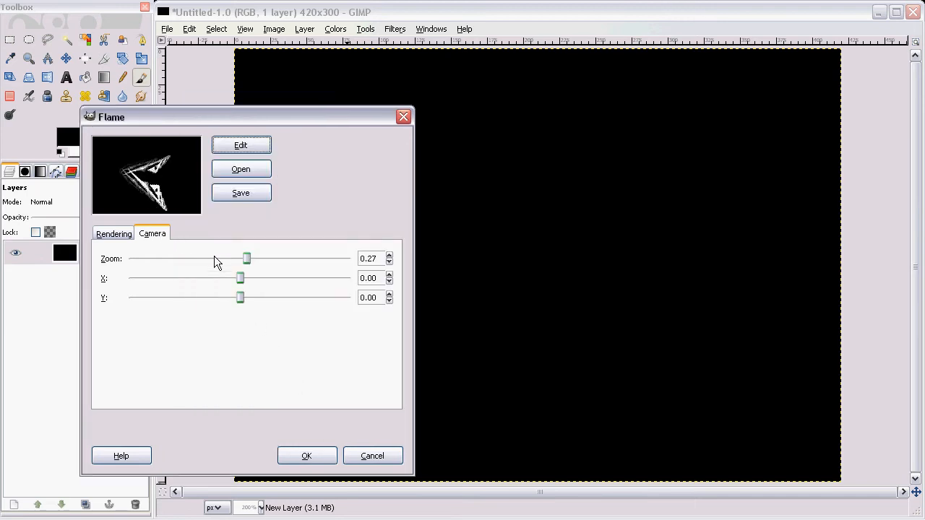
Set zoom 0.30, X −0.21, Y 0.24 and render the chevron flame onto the layer
mouse_move(246, 258)
left_mouse_down()
mouse_move(239, 278)
mouse_move(245, 297)
mouse_move(254, 298)
mouse_move(231, 280)
left_mouse_up()
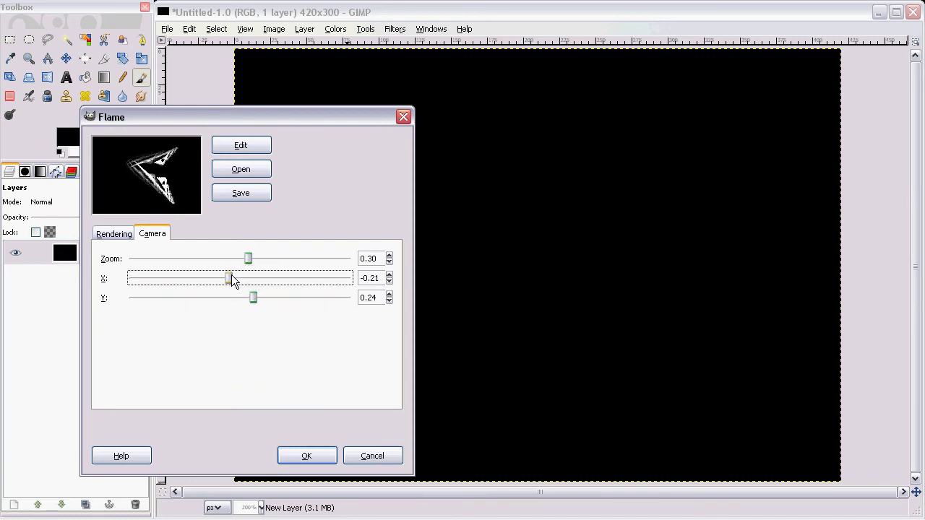
left_click(307, 456)
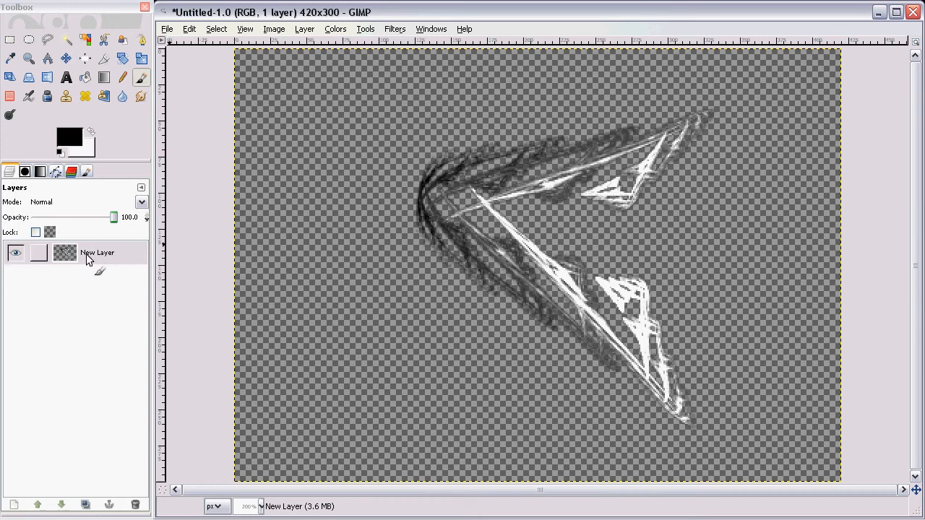
Add a new layer beneath the flame and fill it with black
left_click(14, 505)
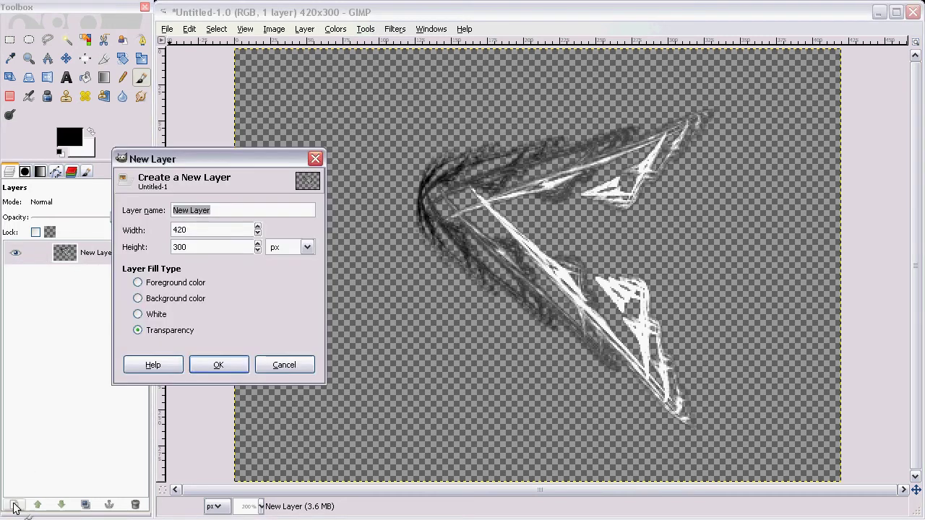
left_click(210, 367)
left_click_drag(90, 280, 90, 285)
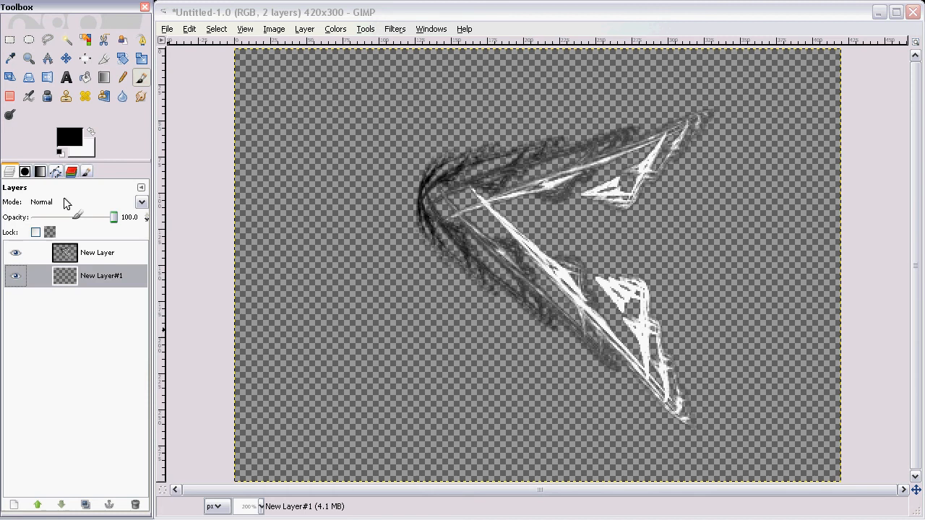
key("ctrl+comma")
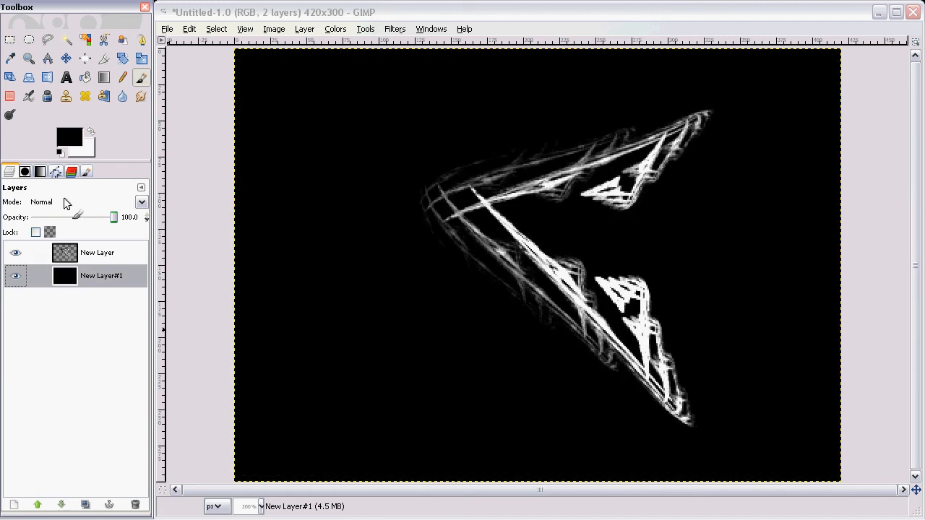
Shift the flame layer toward the right and resize it to the image size
left_click(97, 252)
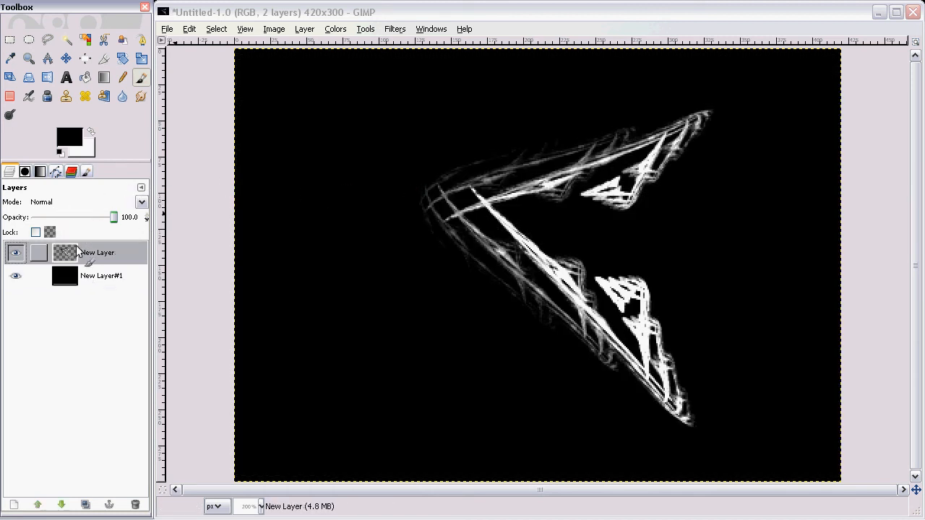
left_click(65, 59)
mouse_move(539, 264)
left_mouse_down()
mouse_move(592, 261)
mouse_move(576, 247)
left_mouse_up()
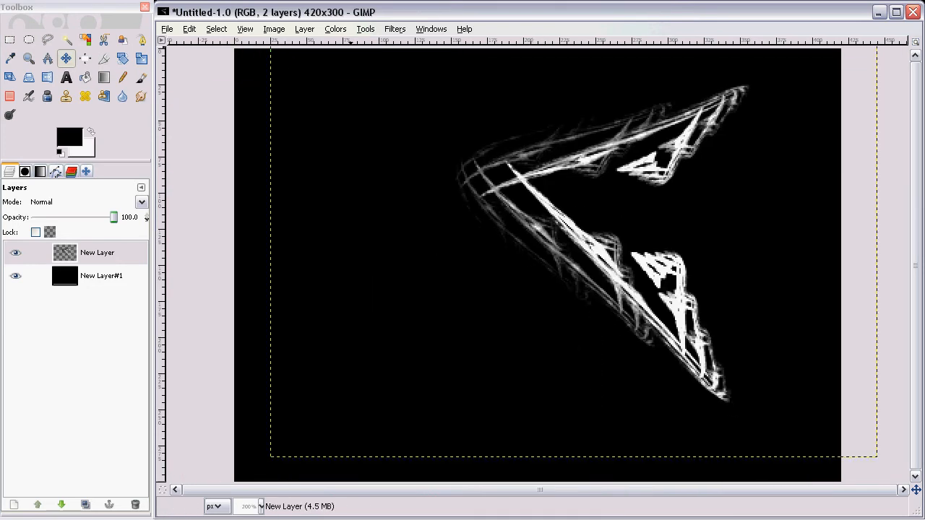
left_click(304, 29)
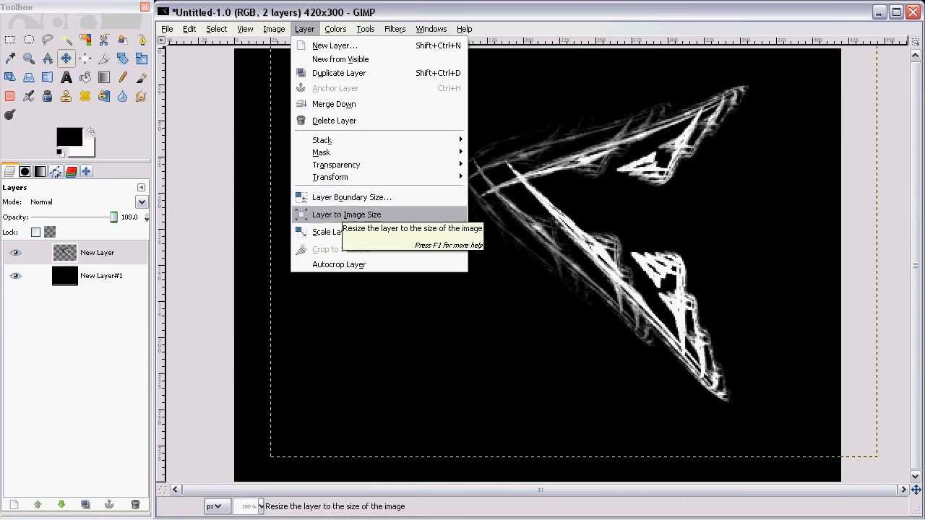
key("Escape")
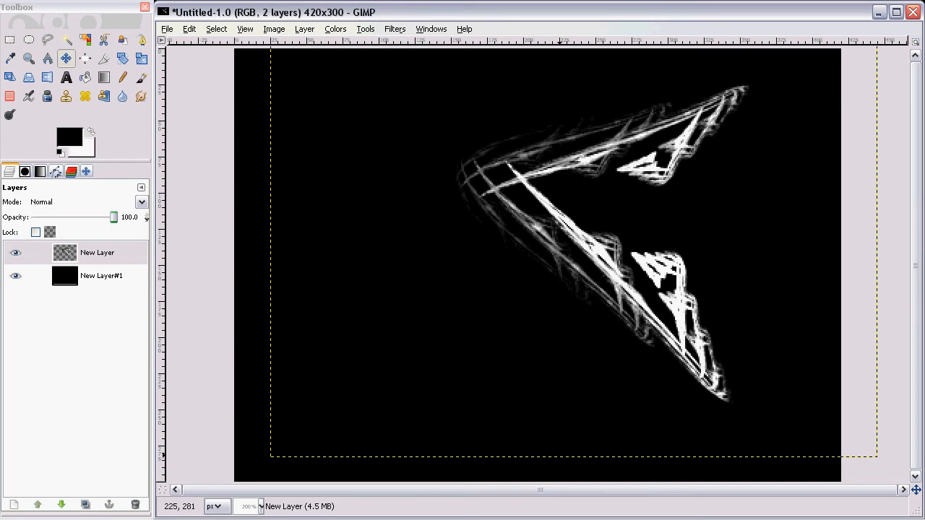
key("alt+l")
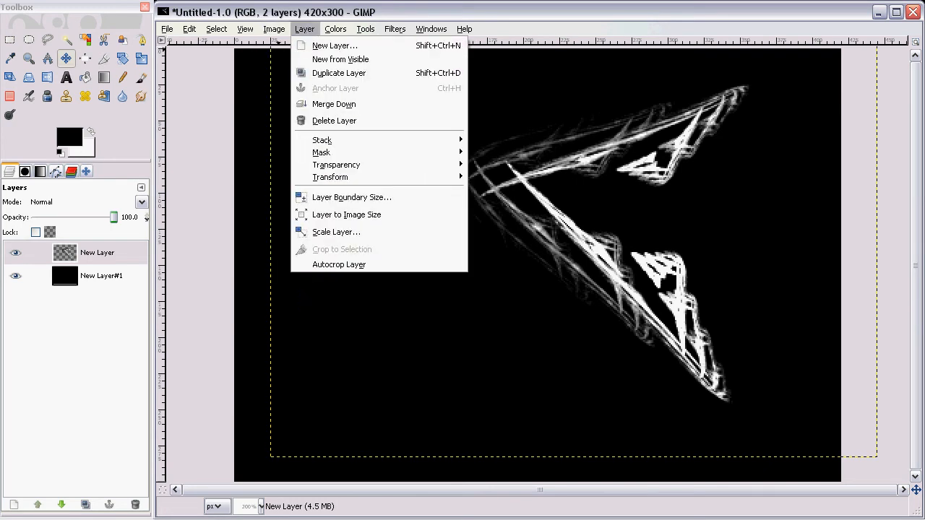
key("Return")
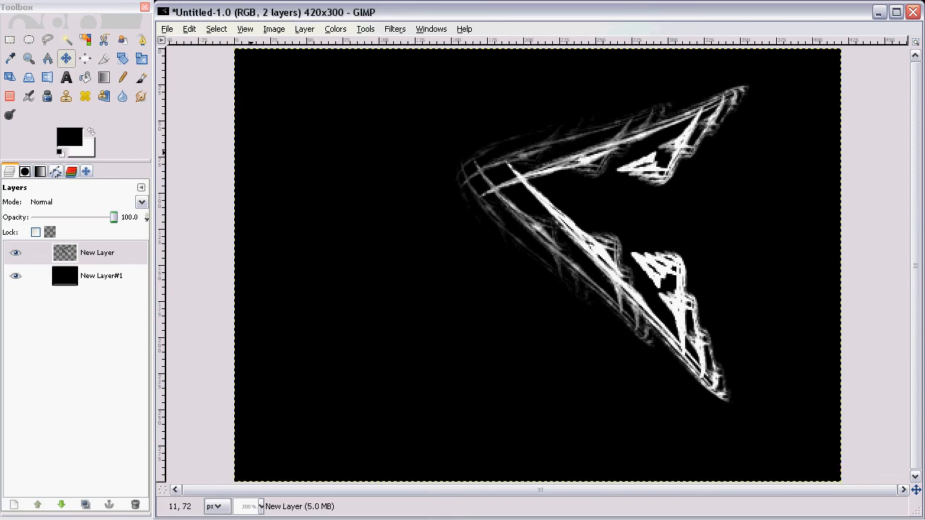
Duplicate the flame layer and apply Neon edge-detection with a stronger amount
left_click(84, 504)
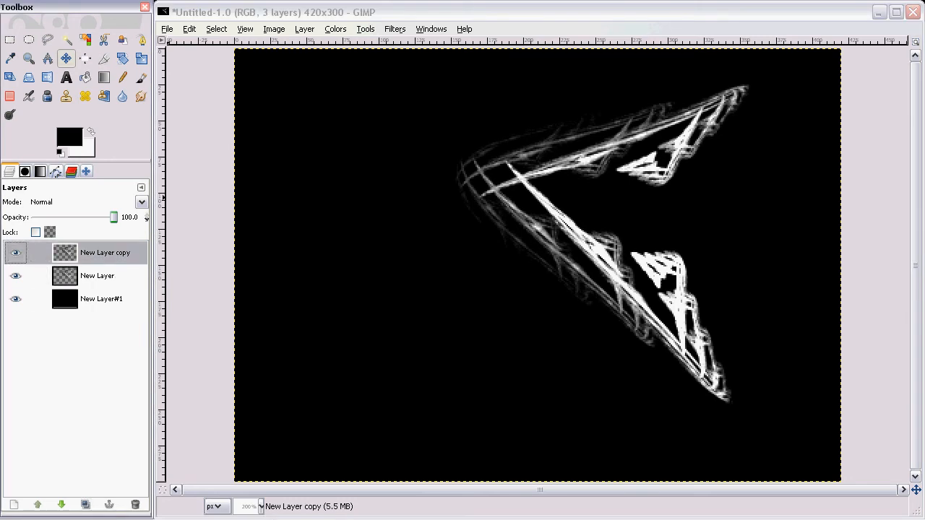
left_click(394, 29)
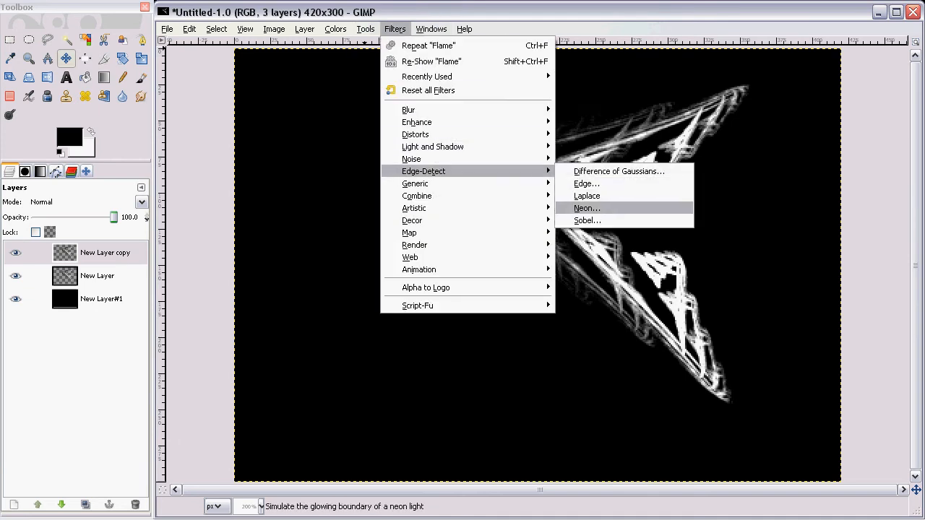
left_click(578, 208)
left_click_drag(181, 354, 224, 354)
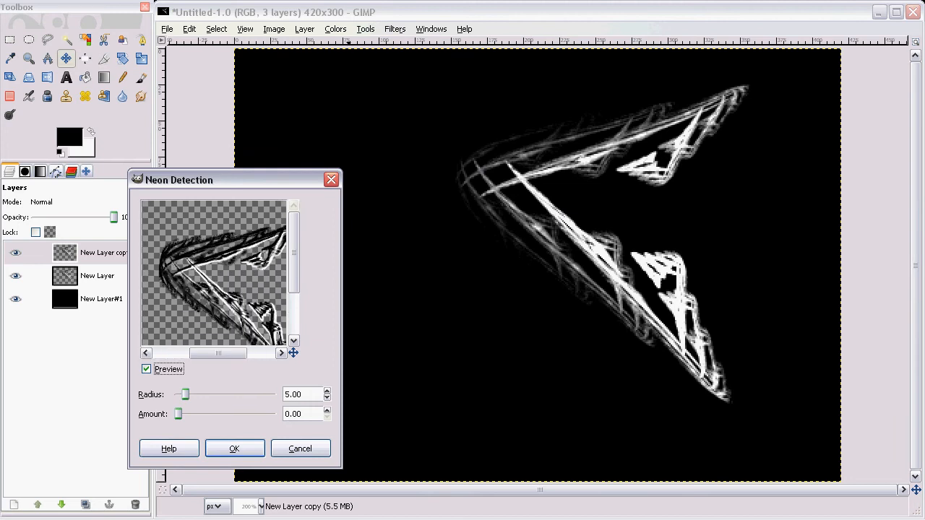
mouse_move(177, 414)
left_mouse_down()
mouse_move(209, 414)
mouse_move(192, 395)
mouse_move(214, 414)
mouse_move(273, 414)
mouse_move(205, 414)
left_mouse_up()
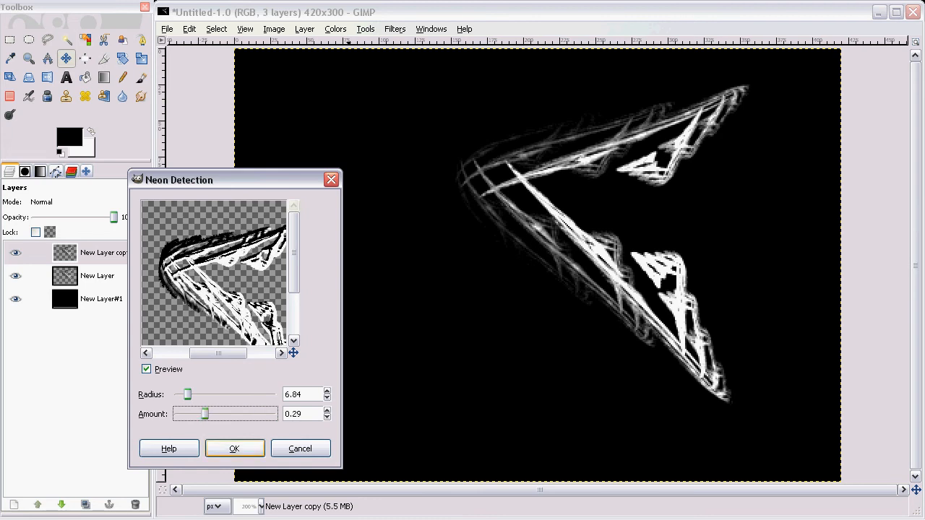
left_click(234, 449)
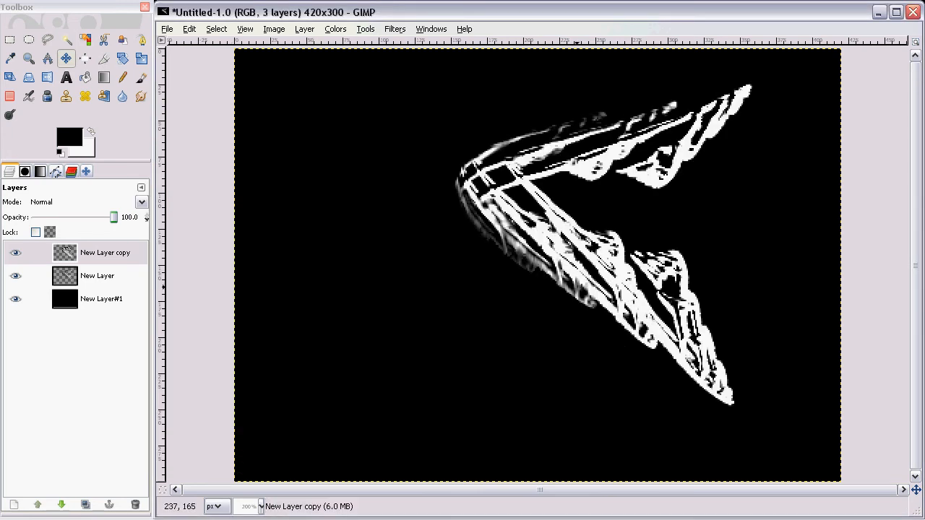
Merge the neon copy down into the flame layer
left_click(36, 253)
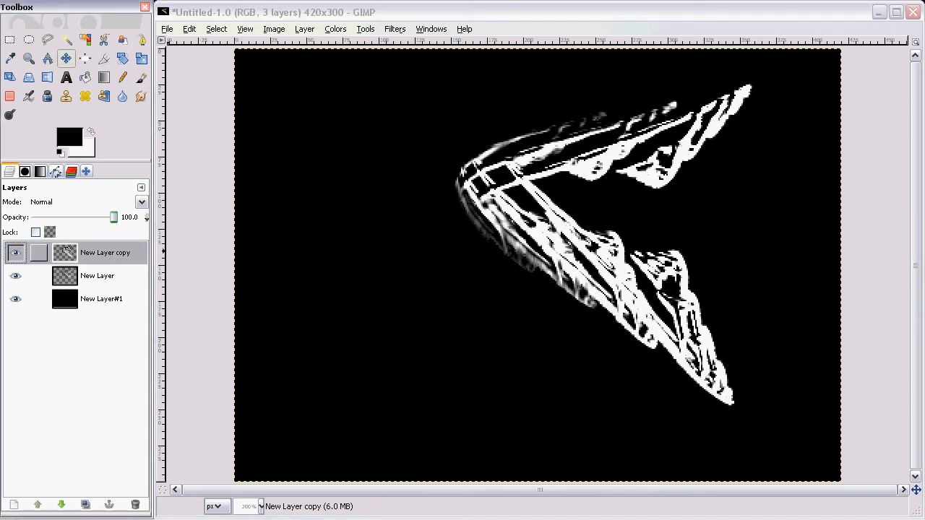
right_click(96, 251)
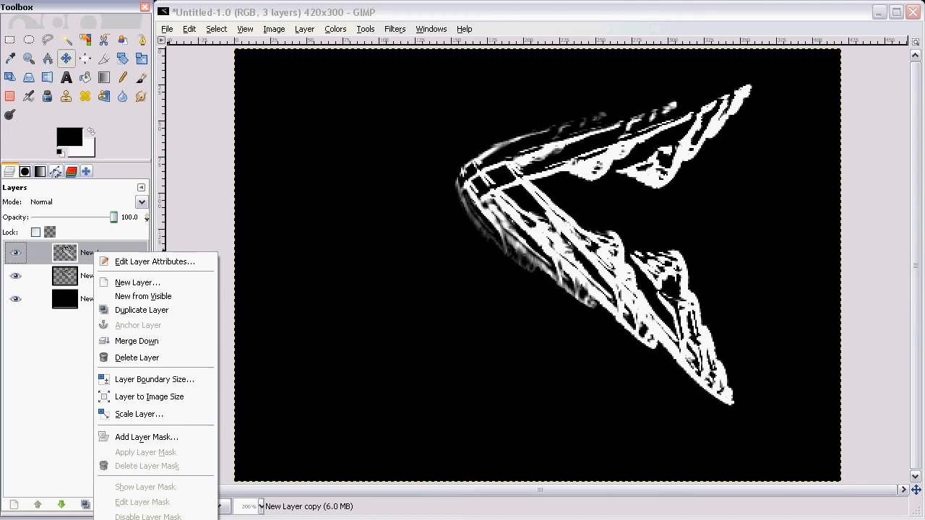
left_click(137, 341)
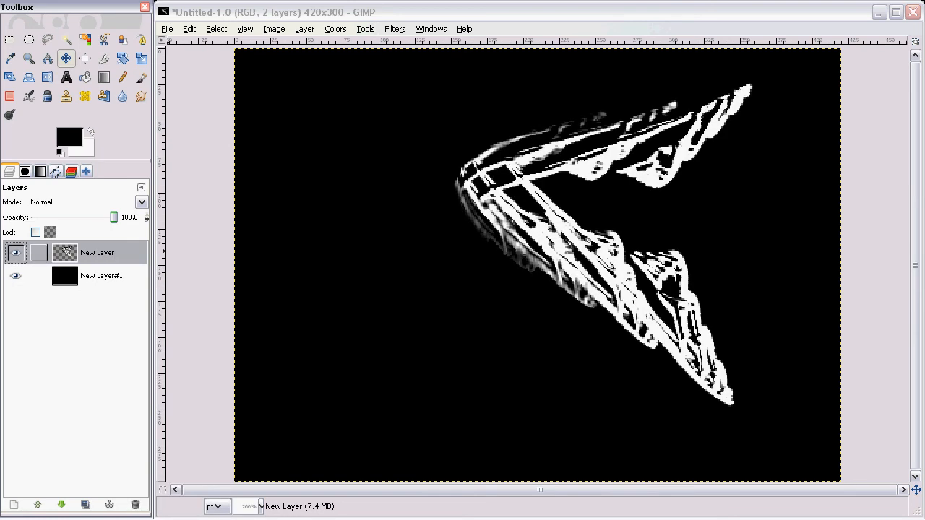
Colorize the flame lines red at hue 360, saturation 75, lightness 0
left_click(335, 29)
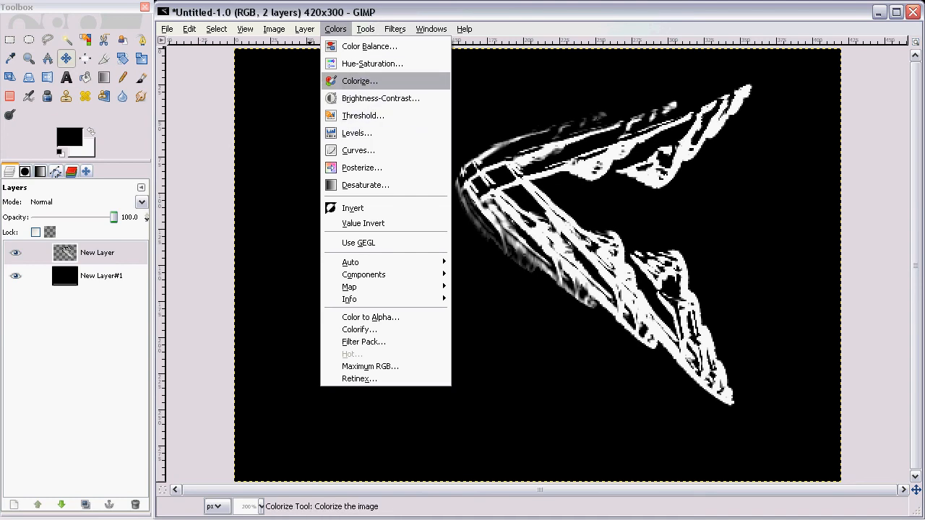
left_click(359, 81)
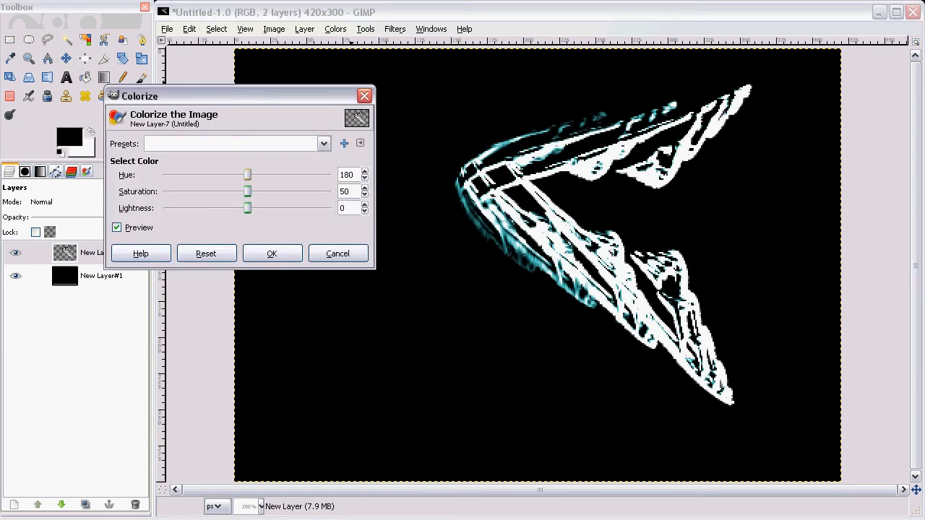
left_click_drag(247, 175, 329, 175)
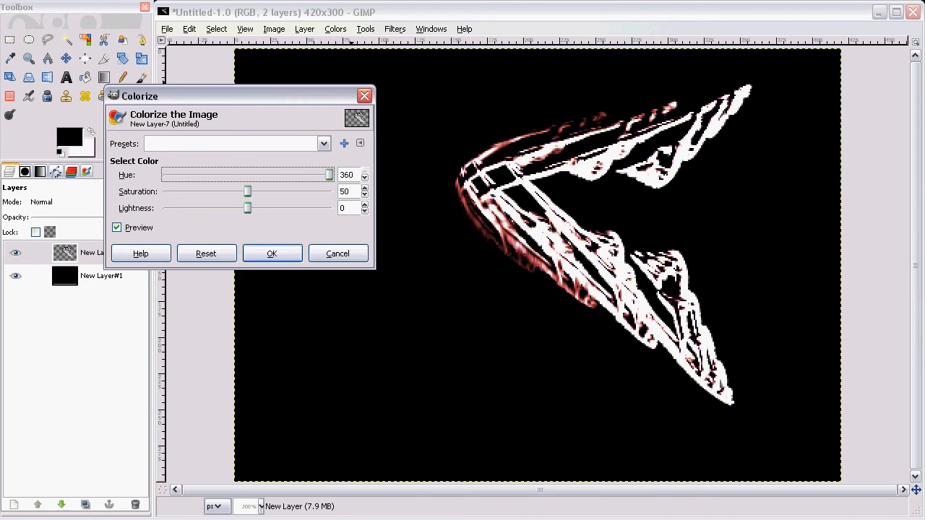
mouse_move(247, 191)
left_mouse_down()
mouse_move(329, 191)
mouse_move(223, 192)
mouse_move(287, 192)
mouse_move(320, 208)
mouse_move(248, 208)
left_mouse_up()
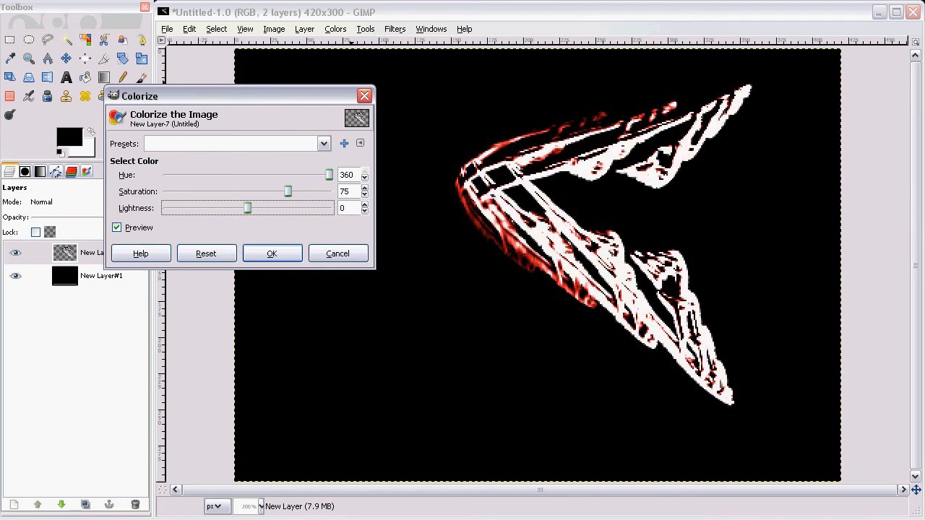
left_click(272, 254)
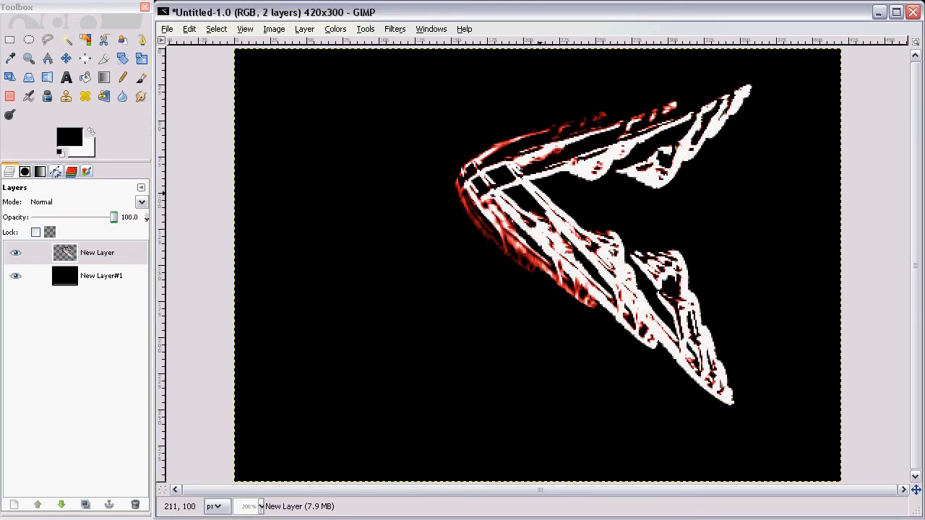
Undo the red Colorize and duplicate the fractal layer
key("minus")
key("minus")
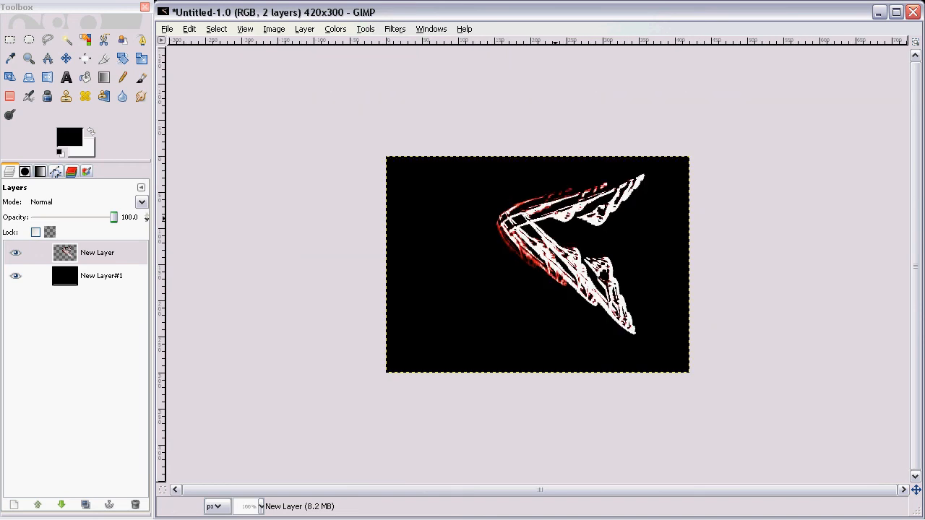
key("plus")
key("plus")
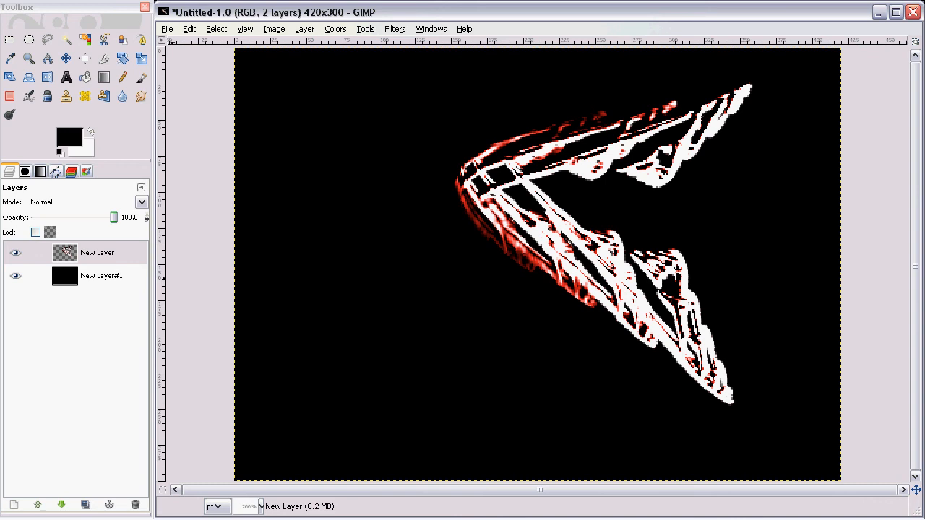
key("ctrl+z")
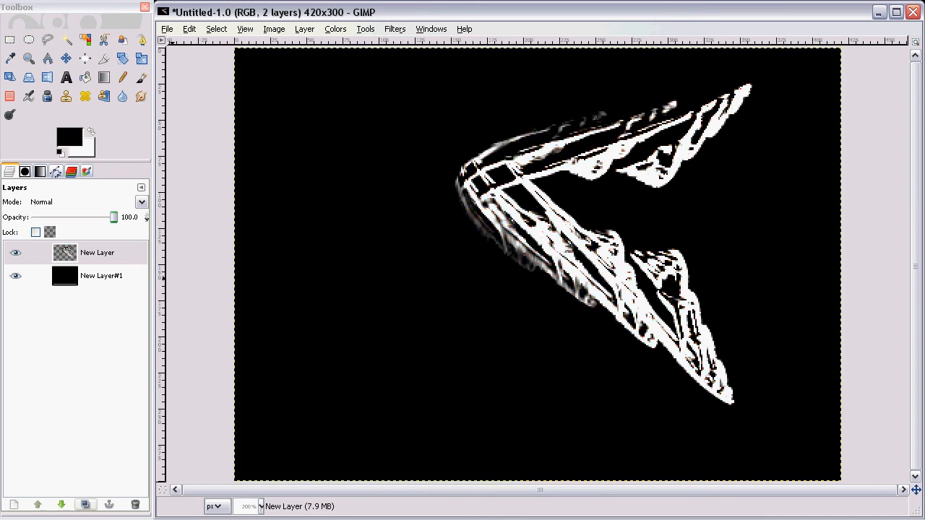
left_click(84, 504)
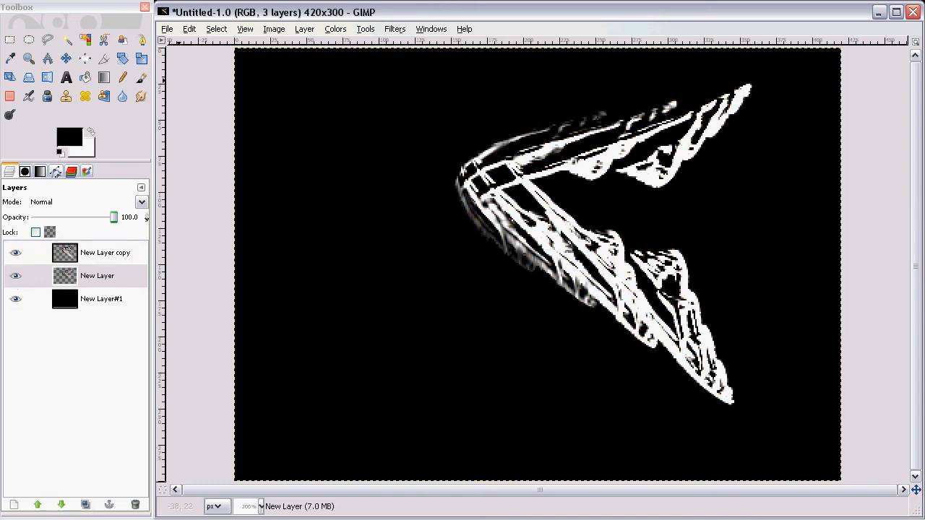
Make the layer copy the active working layer
left_click(96, 275)
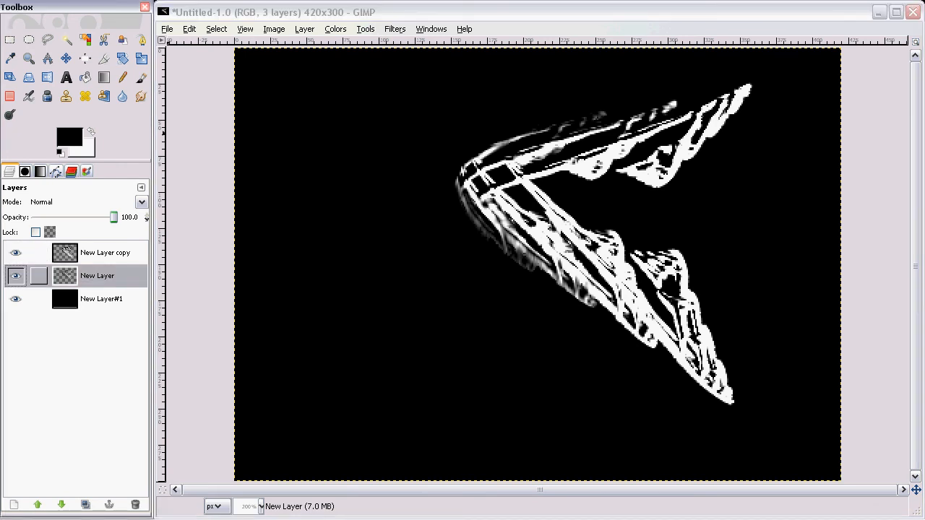
left_click(105, 252)
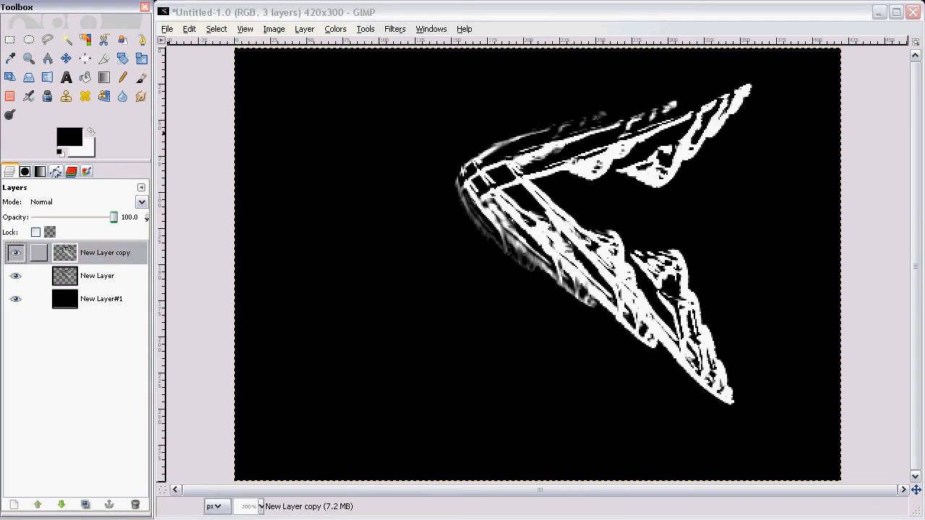
left_click(97, 275)
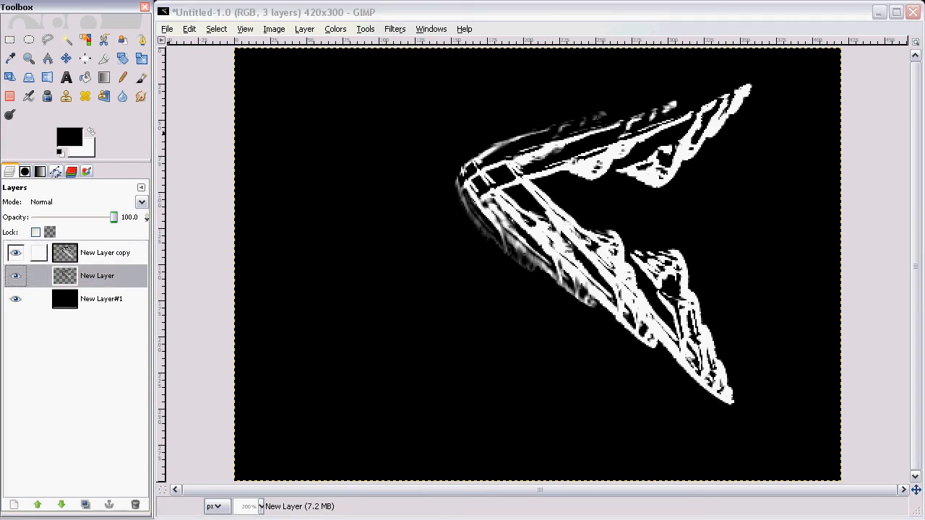
left_click(105, 252)
left_click(395, 29)
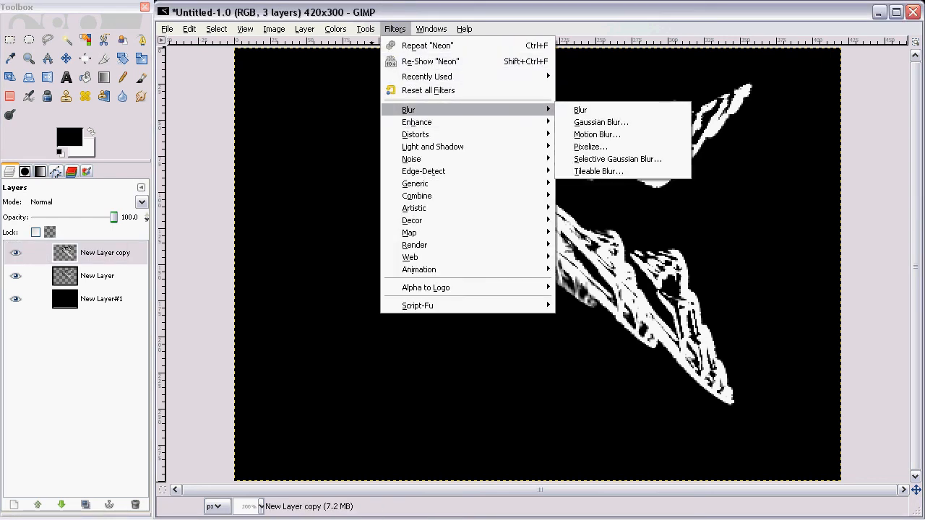
Apply a linear Motion Blur of length 23 at angle 7 to the copy
left_click(597, 134)
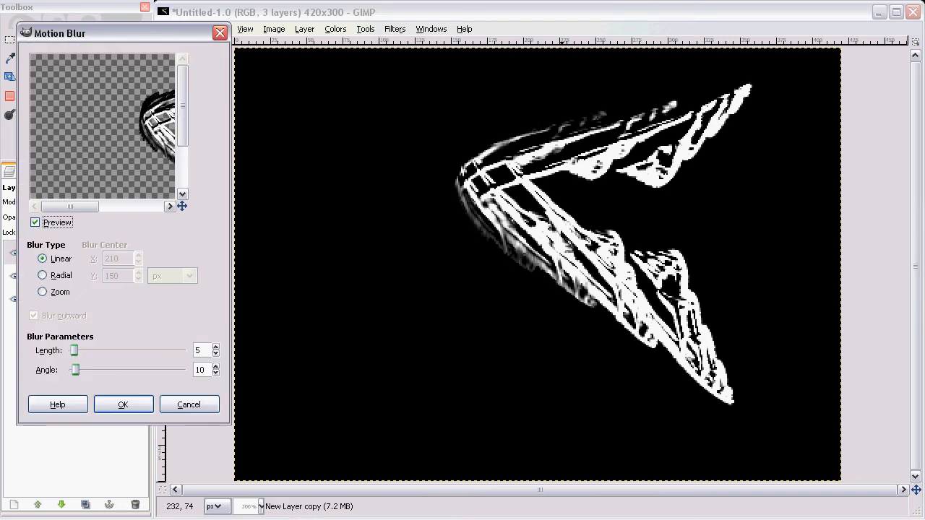
left_click_drag(70, 207, 110, 207)
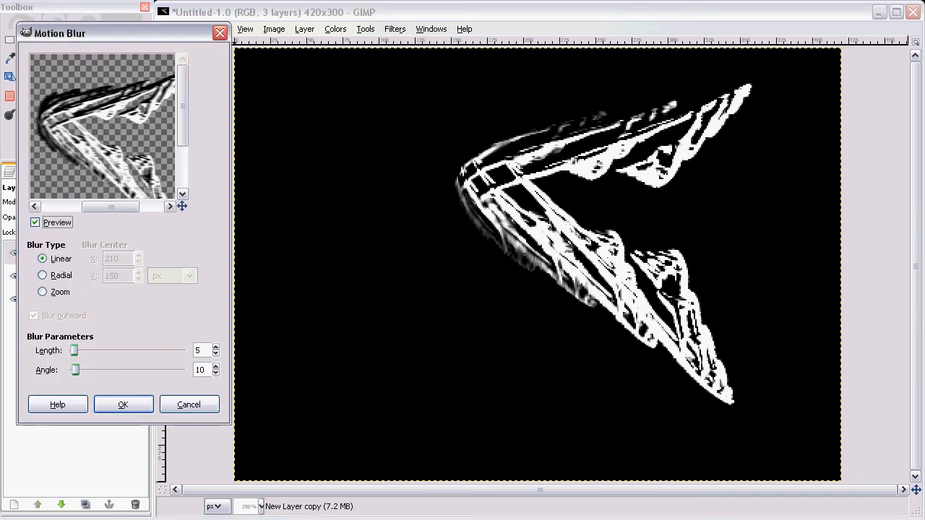
left_click_drag(109, 34, 223, 53)
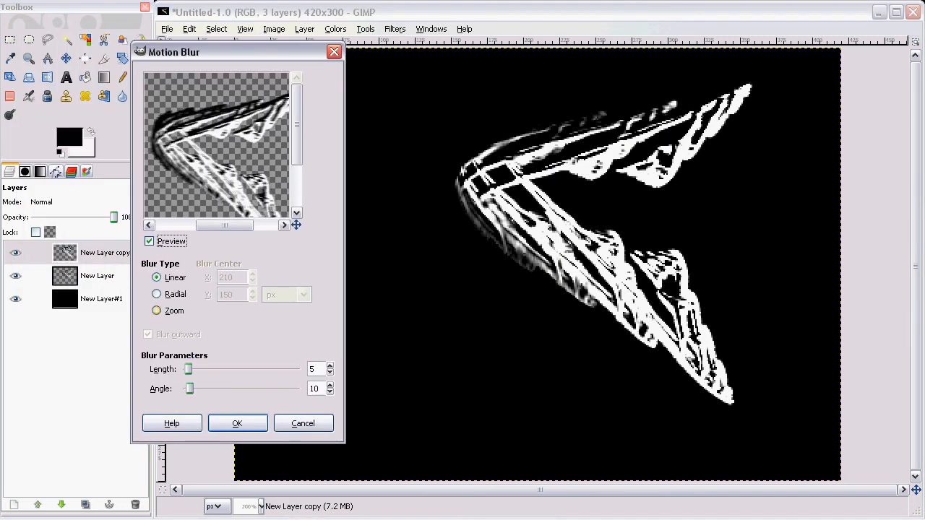
left_click_drag(188, 369, 196, 369)
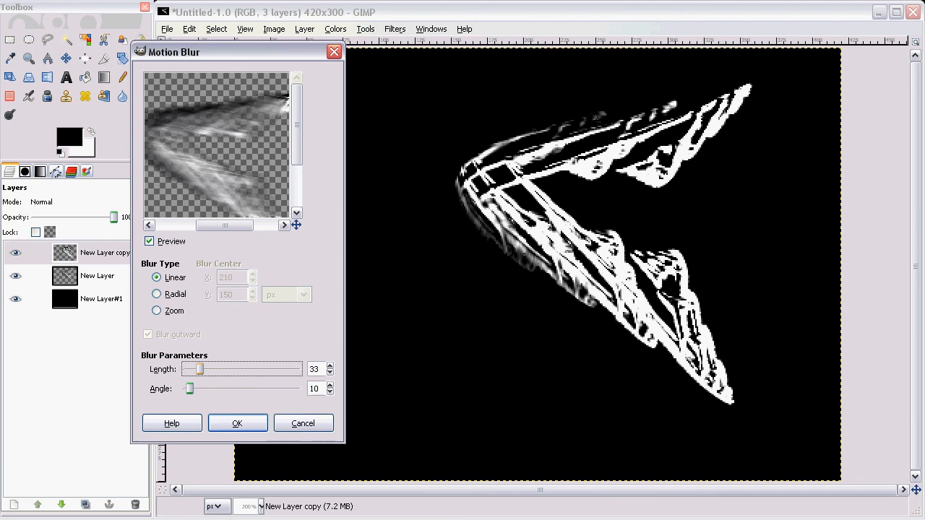
left_click_drag(190, 389, 186, 389)
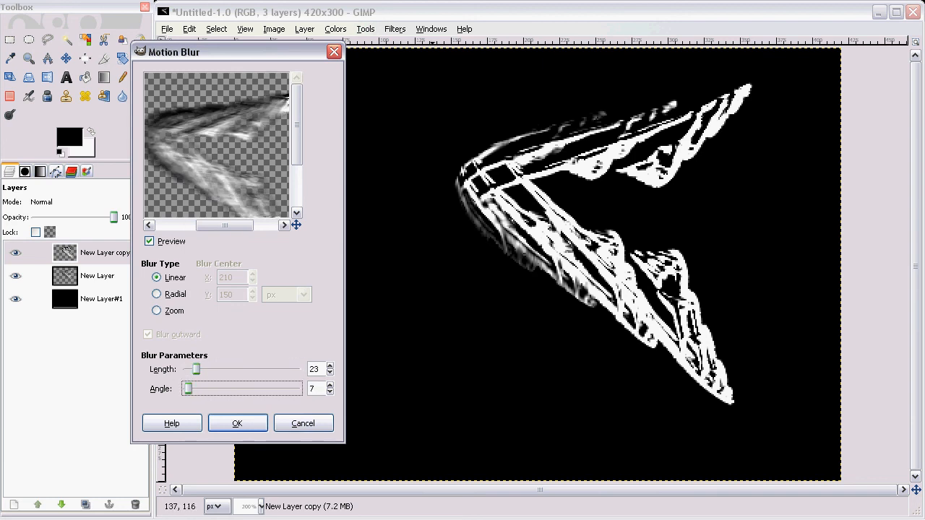
left_click(237, 423)
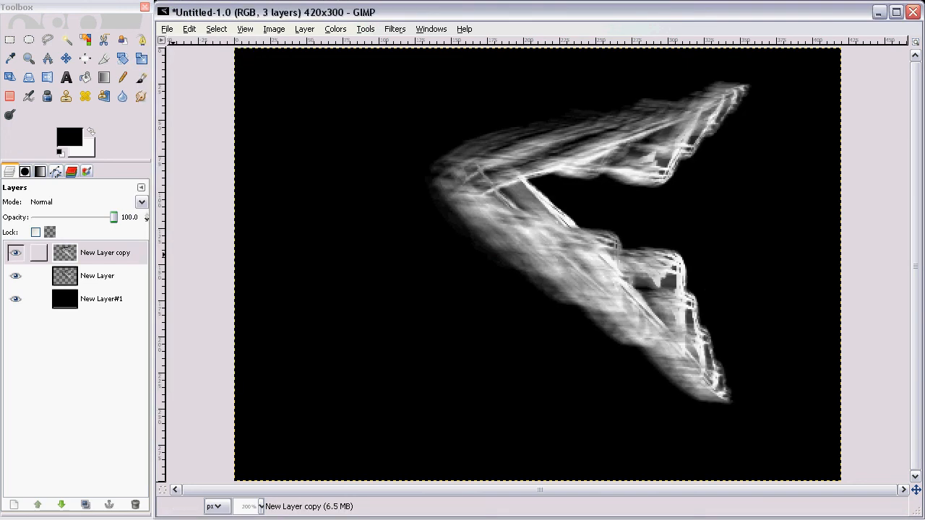
Move the sharp fractal layer above its blurred copy and merge it down into one layer
left_click(96, 275)
left_click_drag(96, 275, 97, 245)
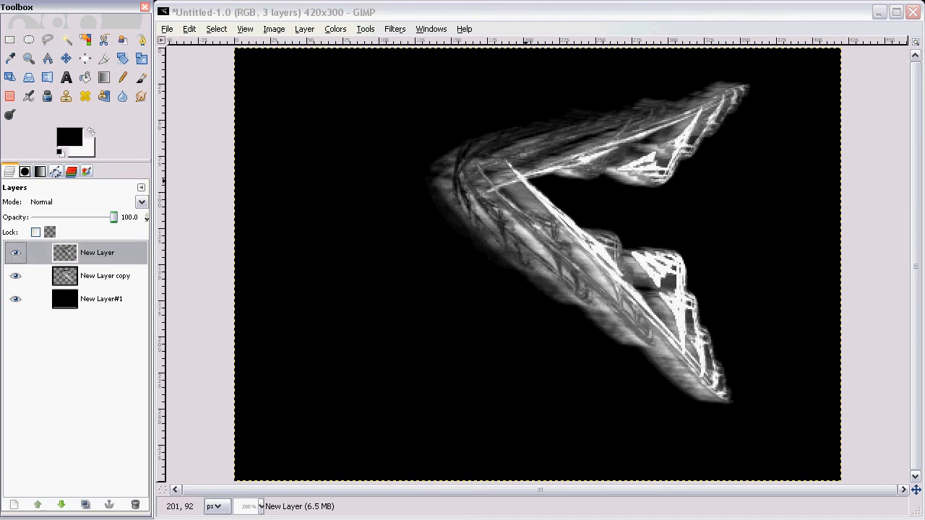
right_click(96, 252)
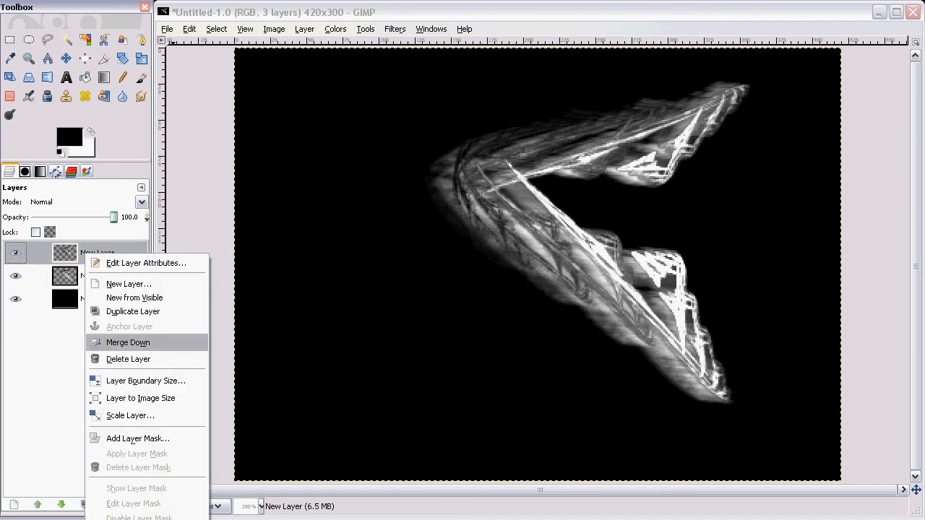
left_click(137, 343)
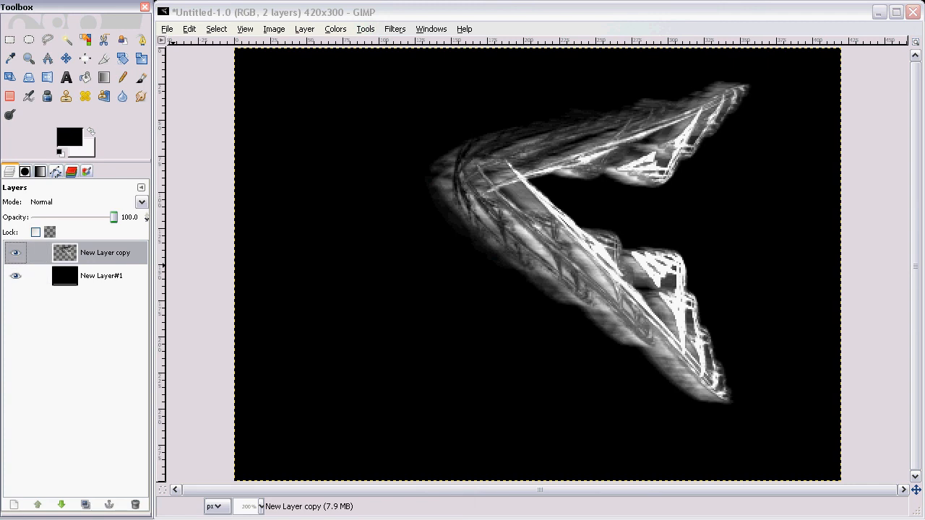
Colorize the merged layer a muted cool blue with hue 208 and saturation 24
left_click(335, 29)
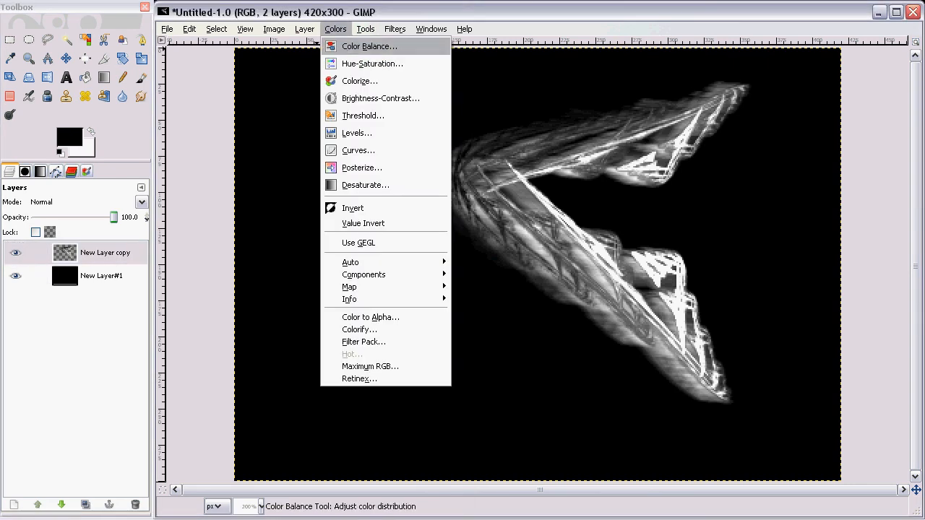
left_click(359, 81)
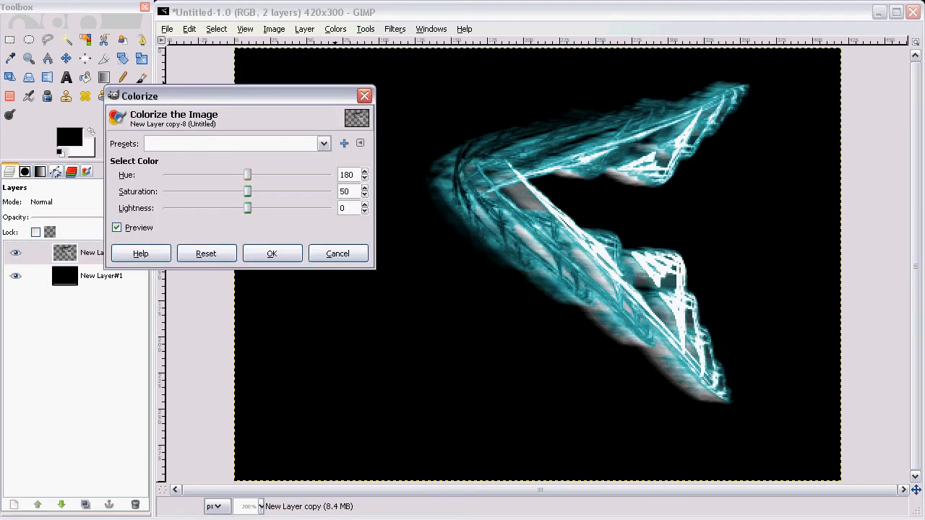
mouse_move(247, 175)
left_mouse_down()
mouse_move(206, 192)
mouse_move(259, 175)
left_mouse_up()
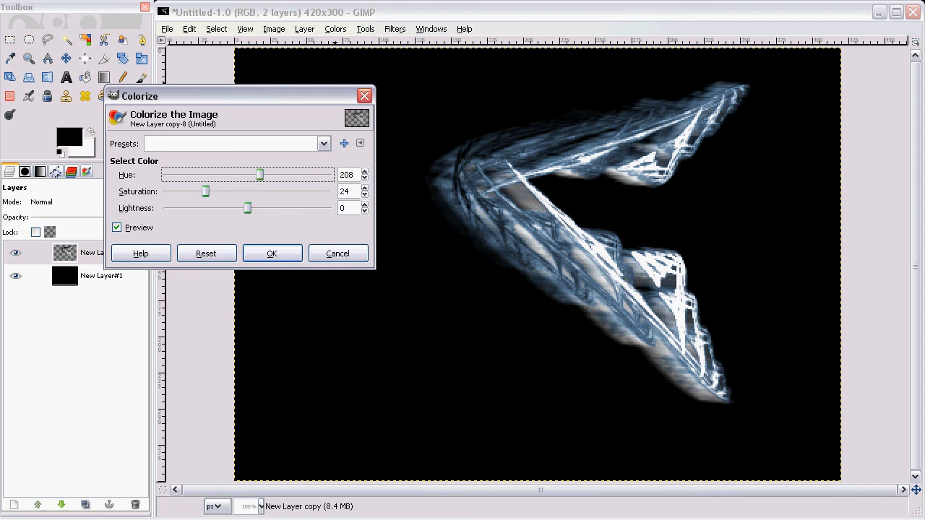
left_click_drag(247, 208, 236, 192)
left_click(271, 253)
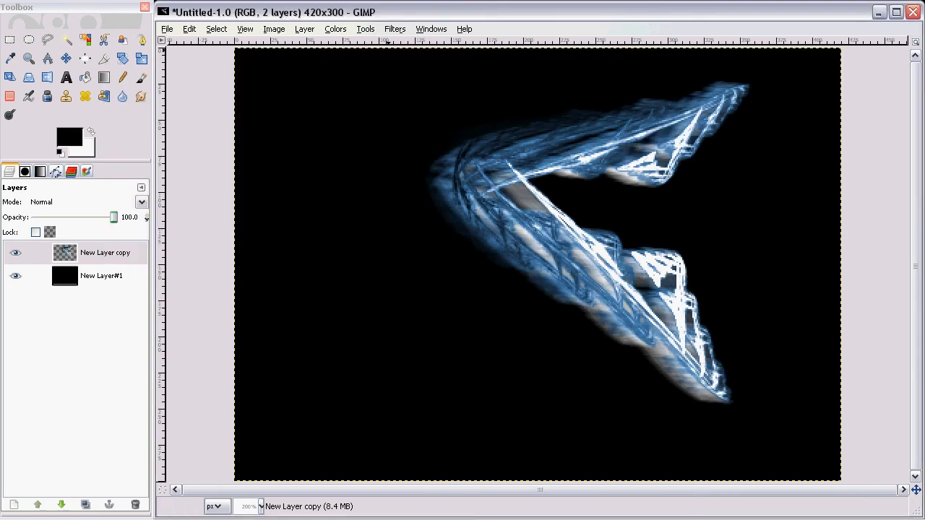
key("minus")
key("minus")
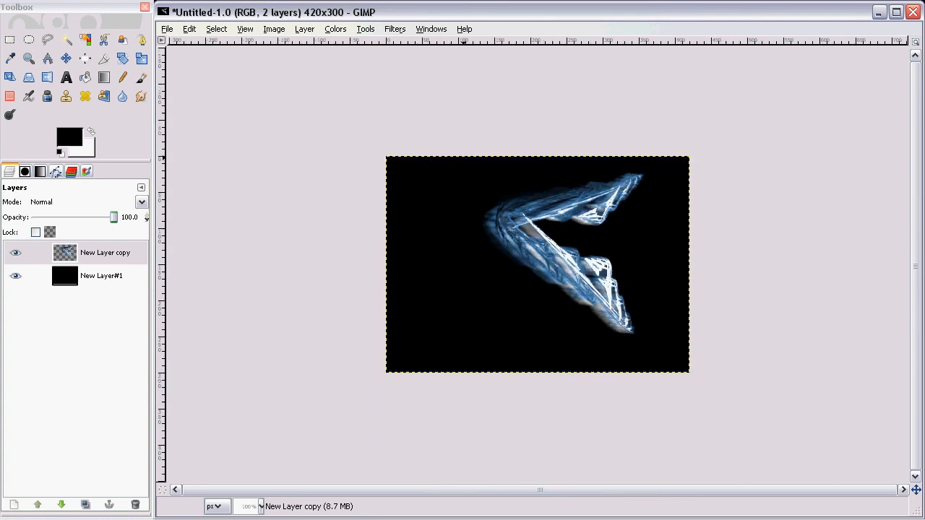
key("plus")
key("plus")
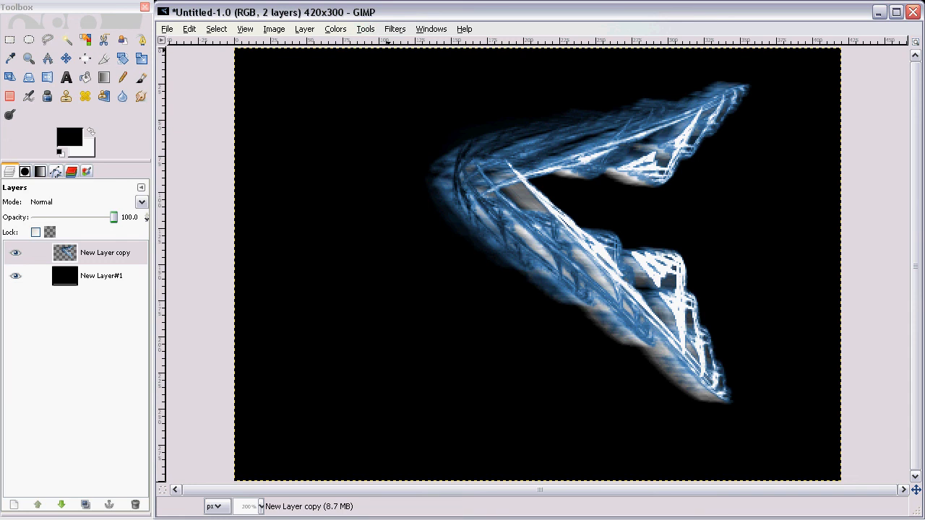
key("minus")
key("minus")
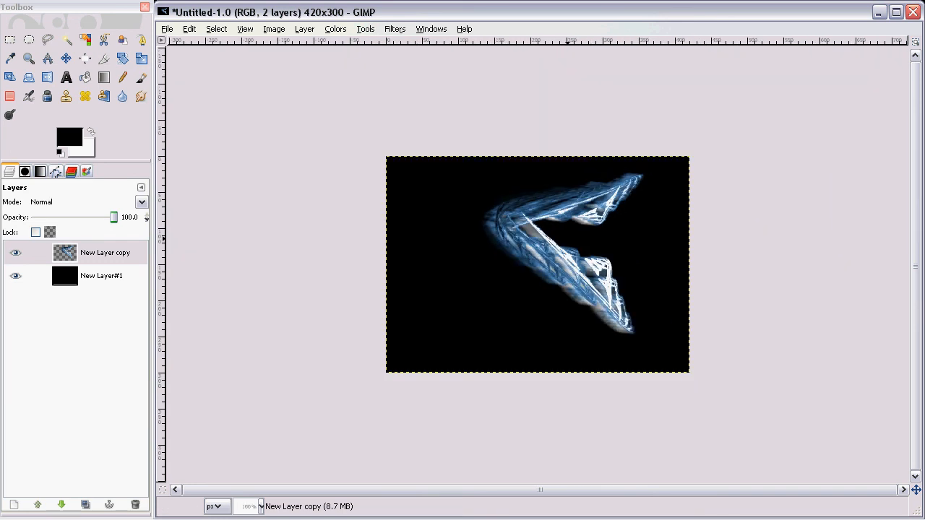